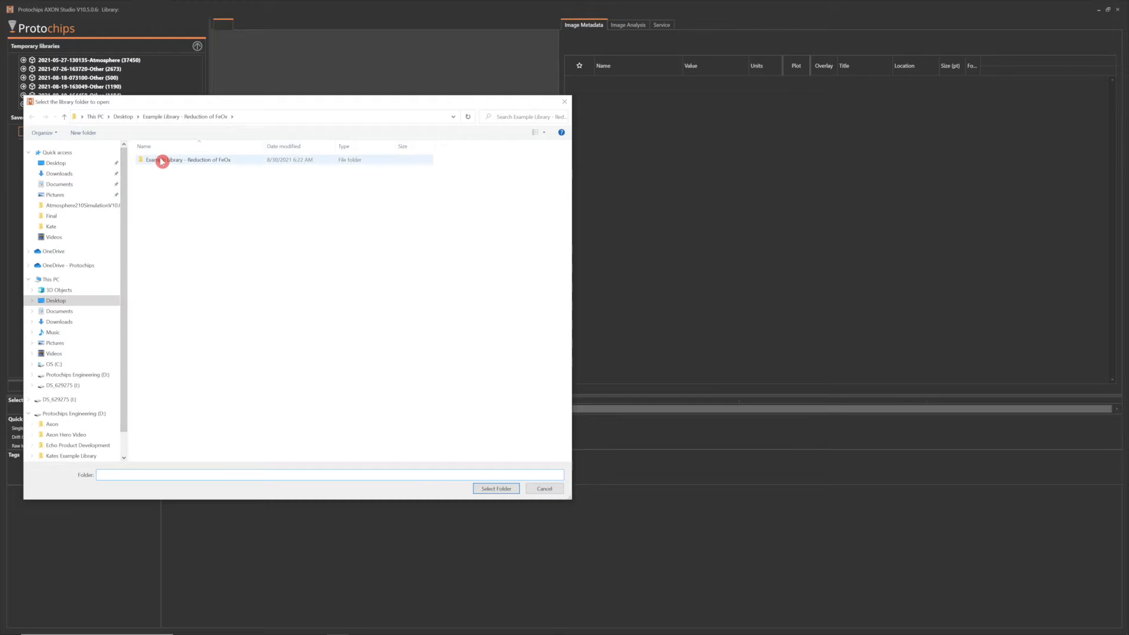
{"action": "left_click", "coordinate": [498, 489]}
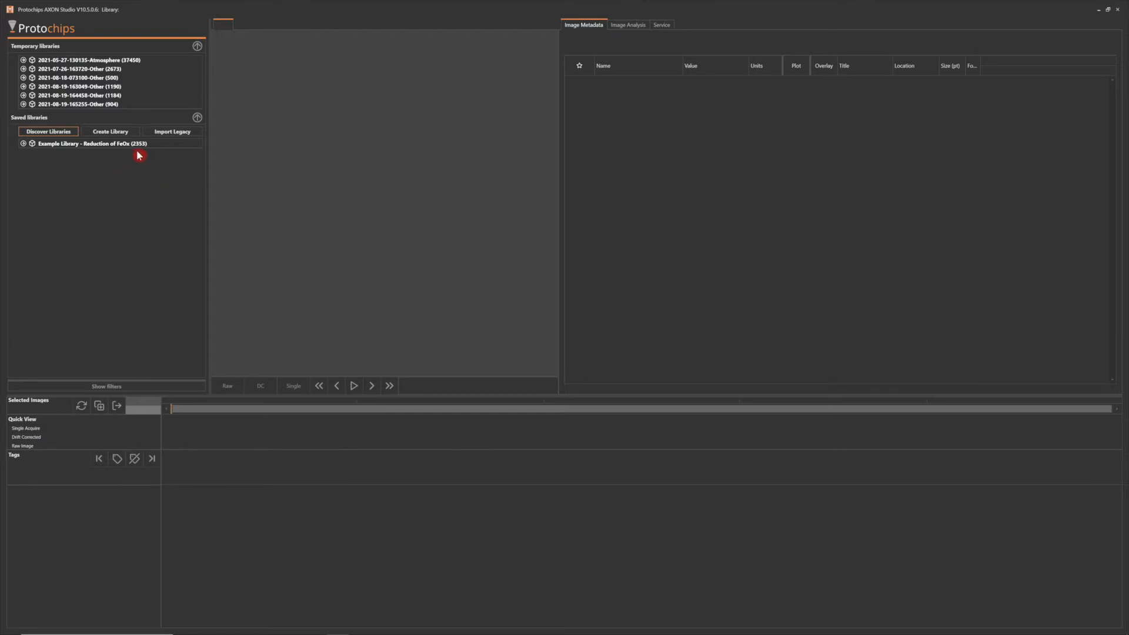
{"action": "left_click", "coordinate": [24, 145]}
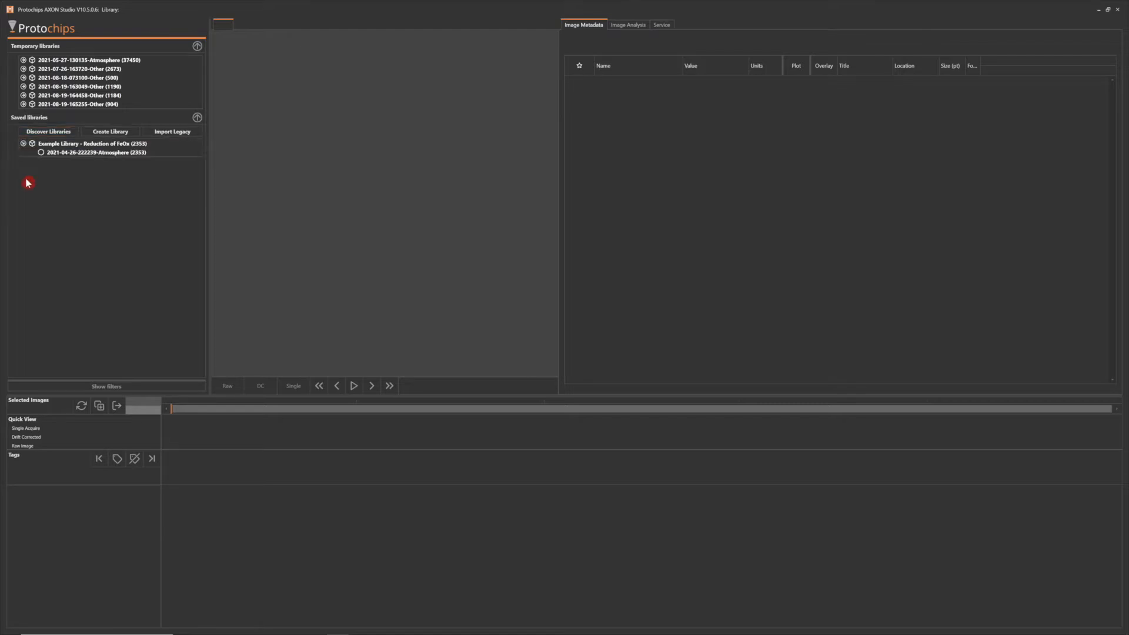
{"action": "left_click", "coordinate": [56, 157]}
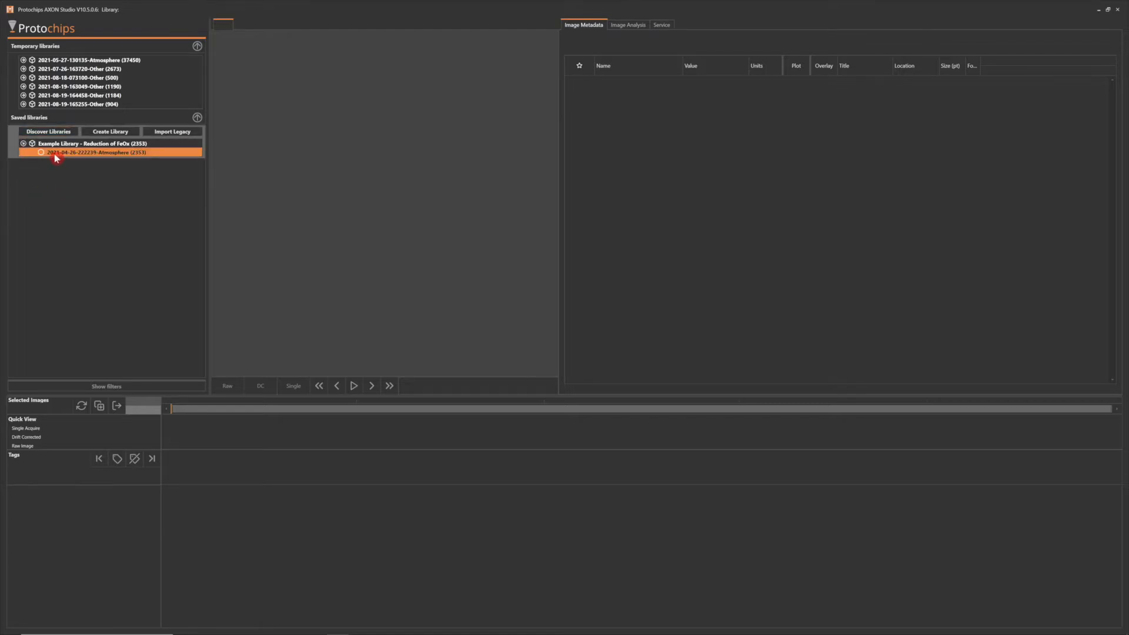
{"action": "double_click", "coordinate": [128, 155]}
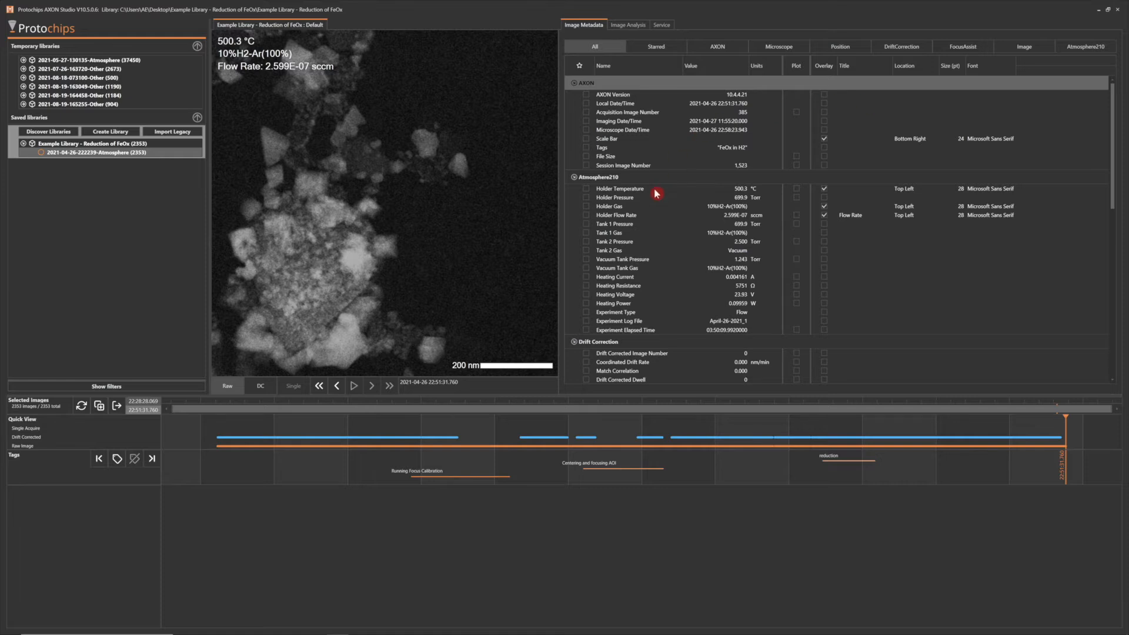
Try hiding and re-showing the Scale Bar, Holder Temperature and Holder Gas overlays on the image
{"action": "left_click", "coordinate": [824, 138]}
{"action": "mouse_move", "coordinate": [468, 395]}
{"action": "left_mouse_down"}
{"action": "mouse_move", "coordinate": [472, 312]}
{"action": "mouse_move", "coordinate": [473, 395]}
{"action": "left_mouse_up"}
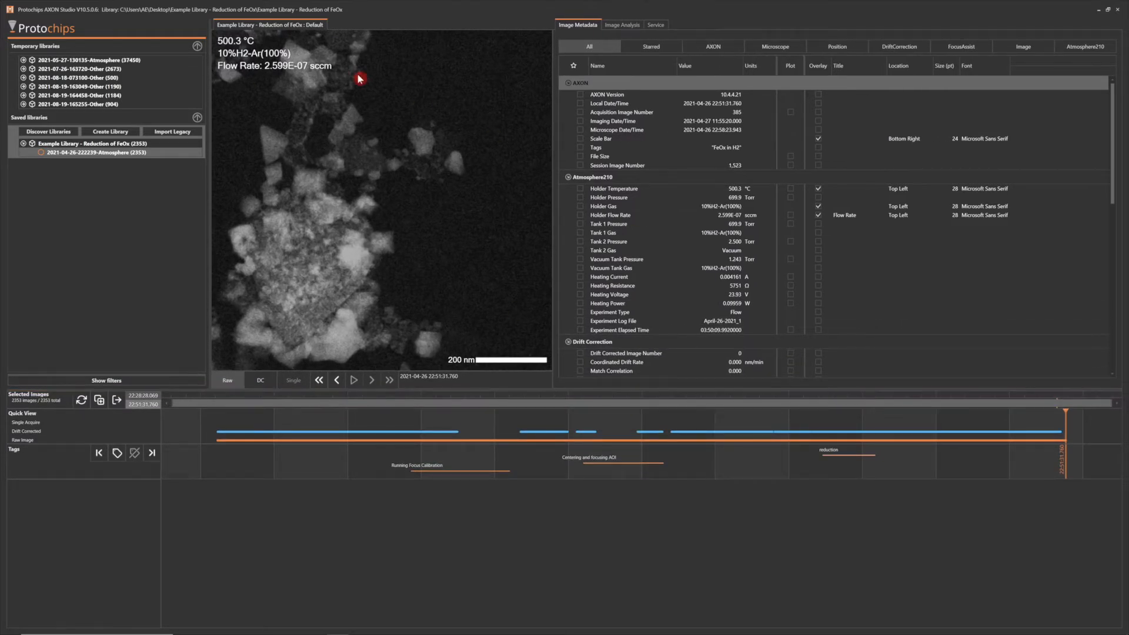
{"action": "left_click", "coordinate": [820, 139]}
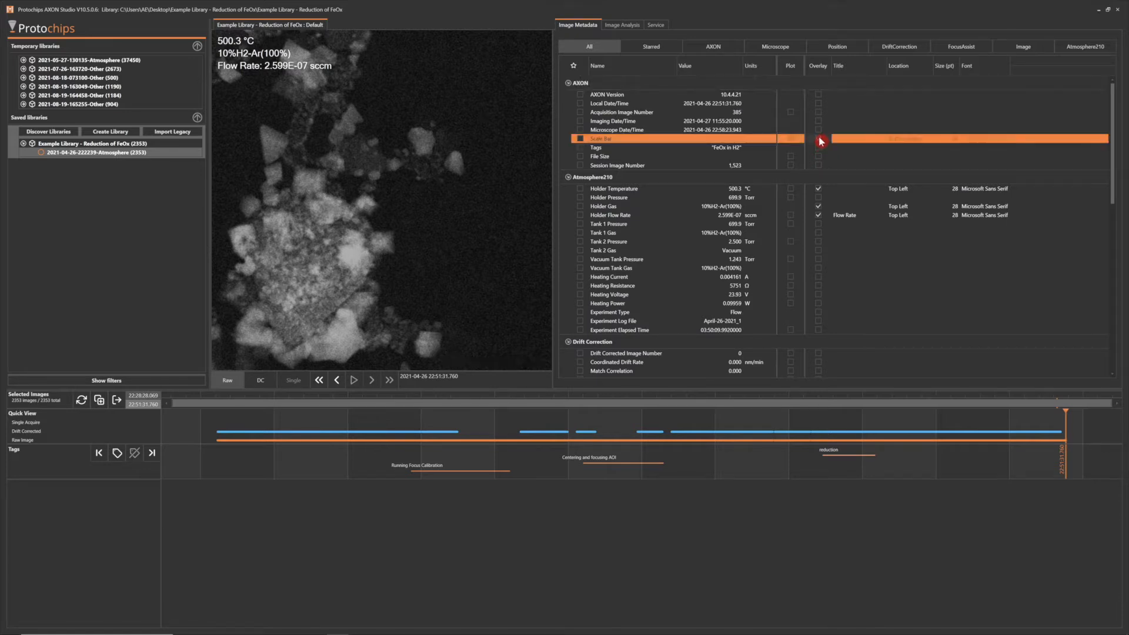
{"action": "left_click", "coordinate": [820, 139]}
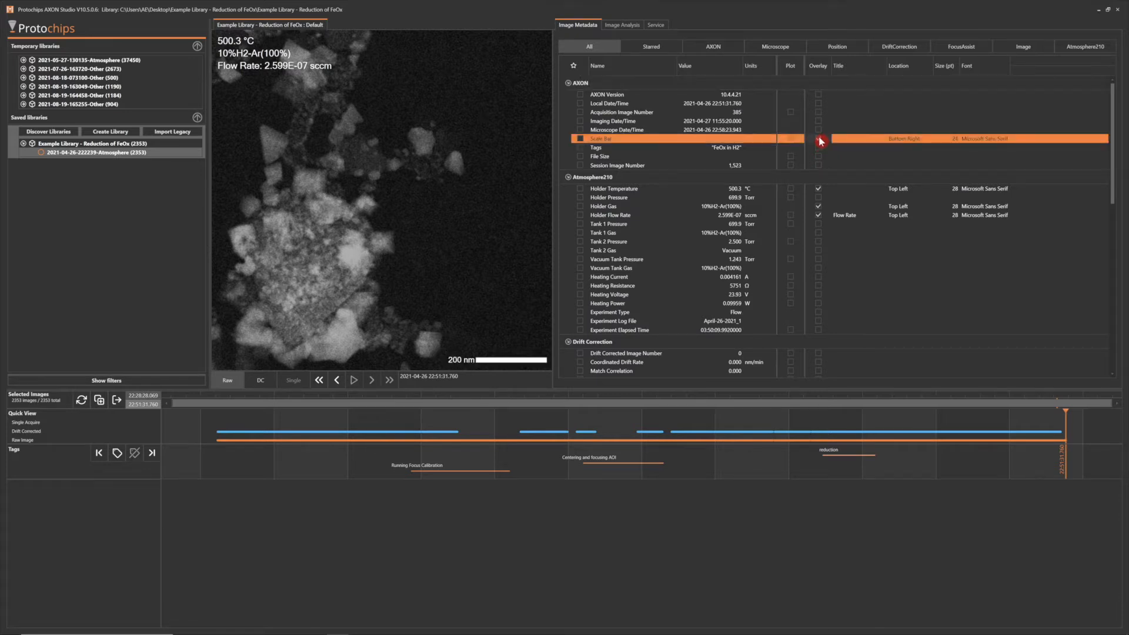
{"action": "left_click", "coordinate": [820, 190]}
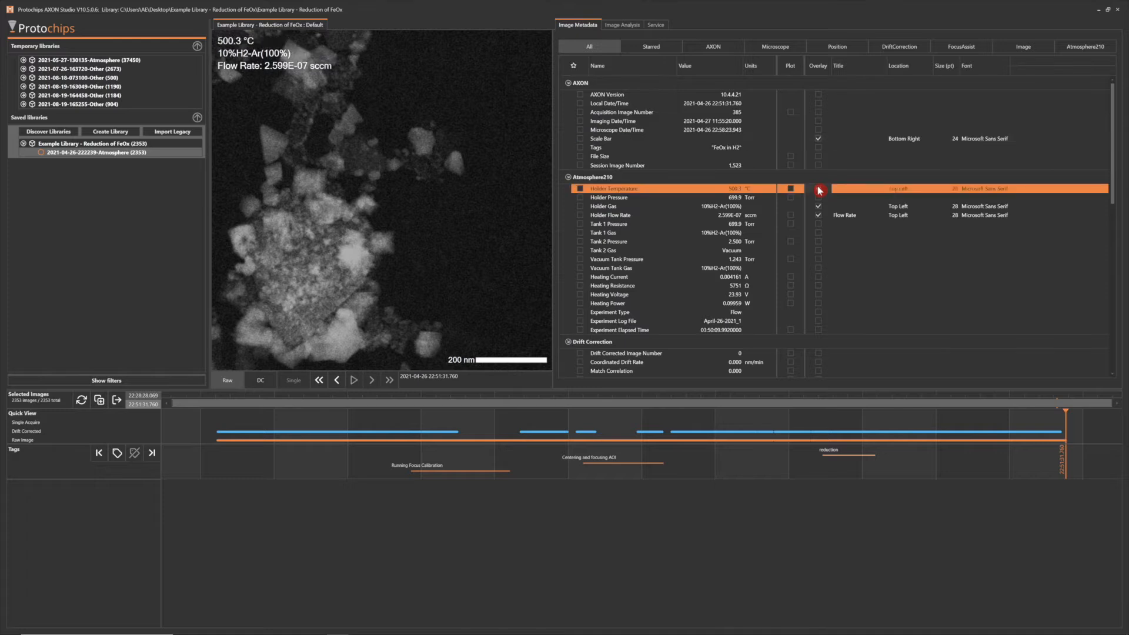
{"action": "left_click", "coordinate": [819, 207]}
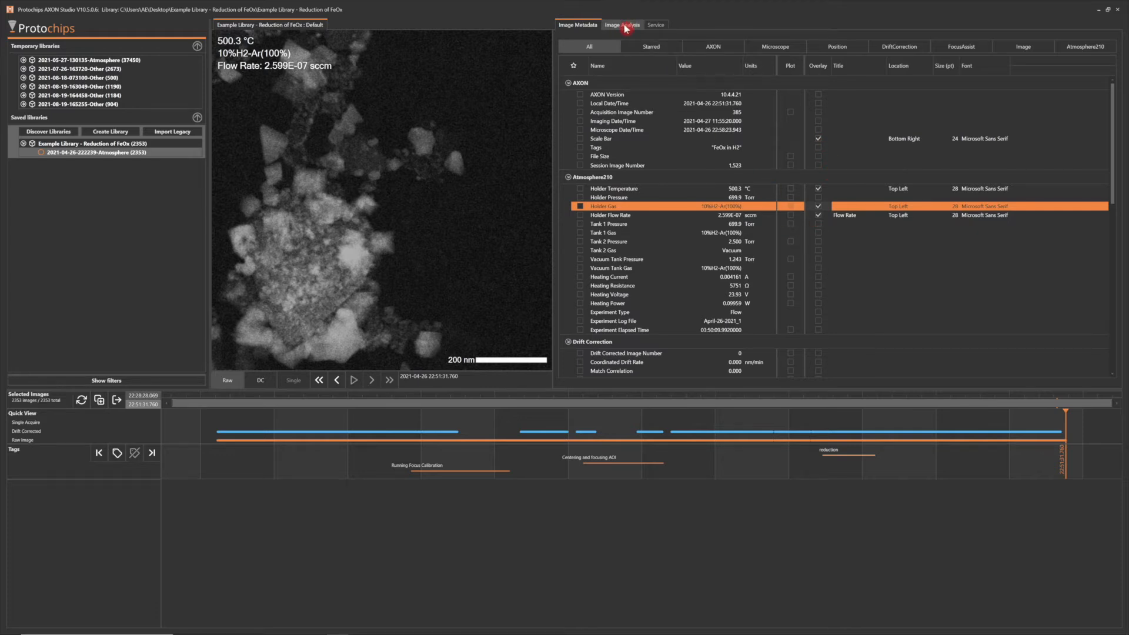
Show the image's FFT analysis and view it for the frame at about 22:51:02
{"action": "left_click", "coordinate": [626, 27]}
{"action": "left_click", "coordinate": [610, 44]}
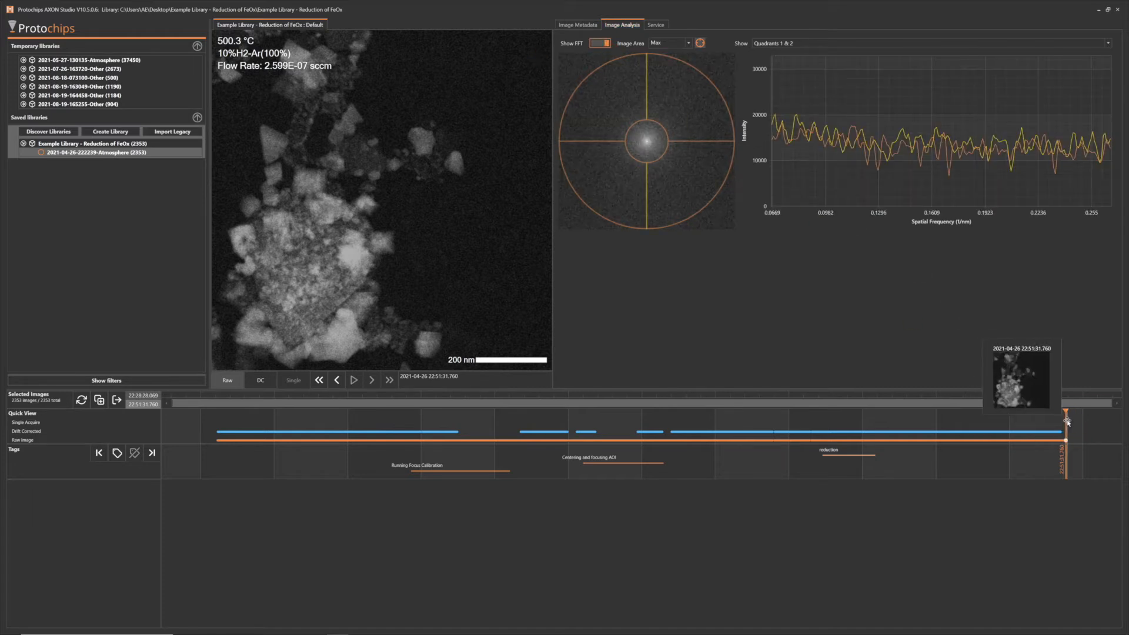
{"action": "left_click_drag", "start_coordinate": [1017, 432], "coordinate": [1048, 417]}
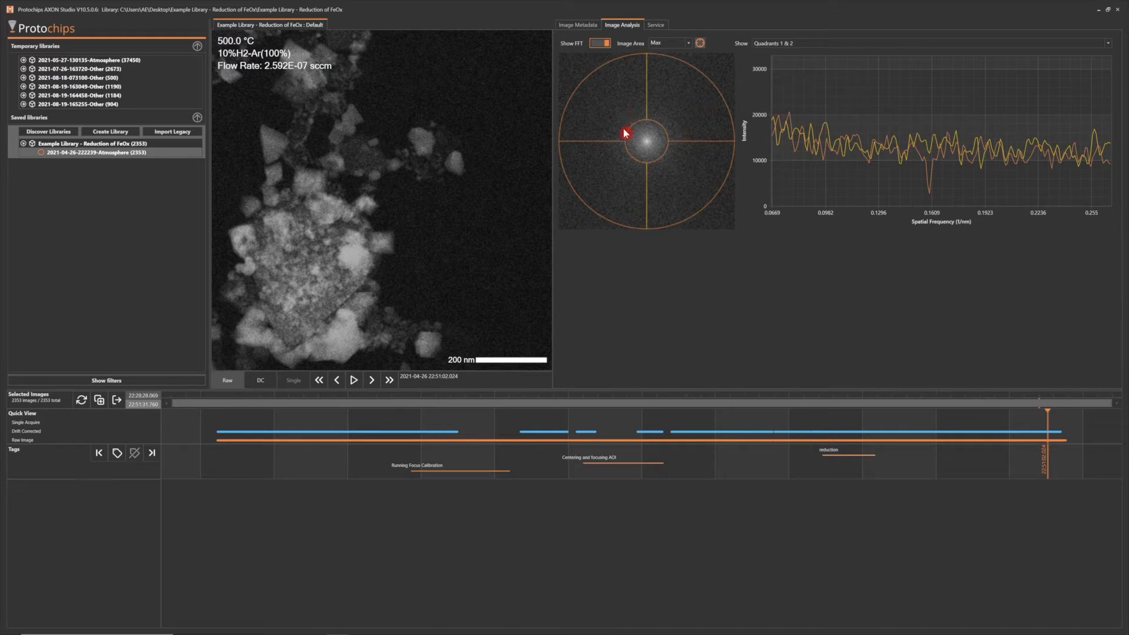
Show the drift-corrected images and plot Holder Temperature and Match Correlation from the metadata on the timeline
{"action": "left_click", "coordinate": [577, 26]}
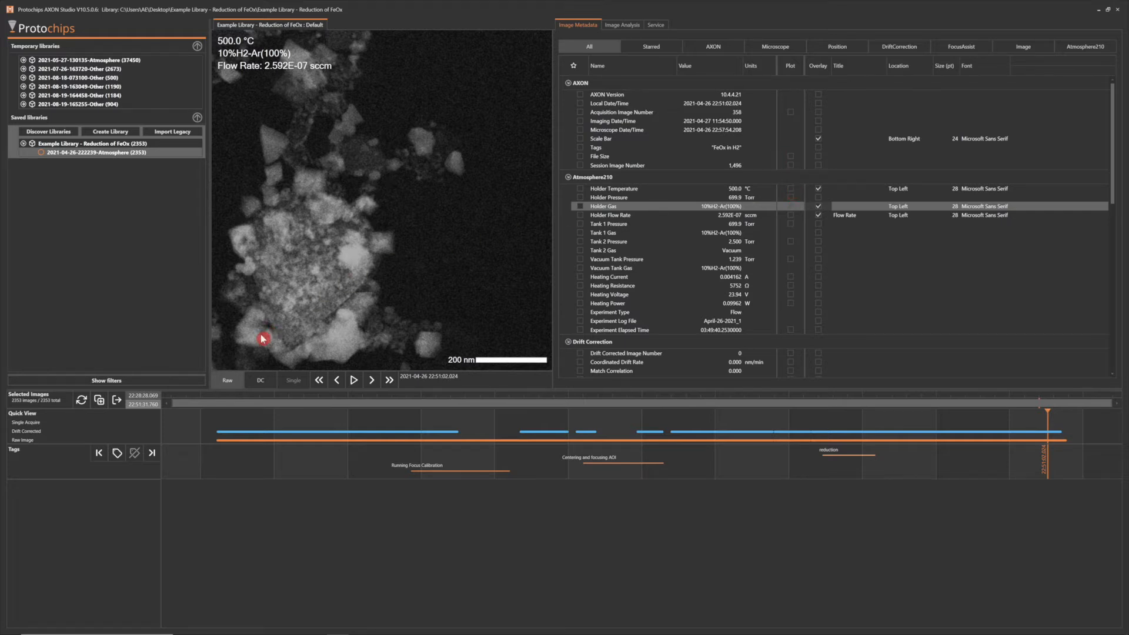
{"action": "left_click", "coordinate": [261, 382]}
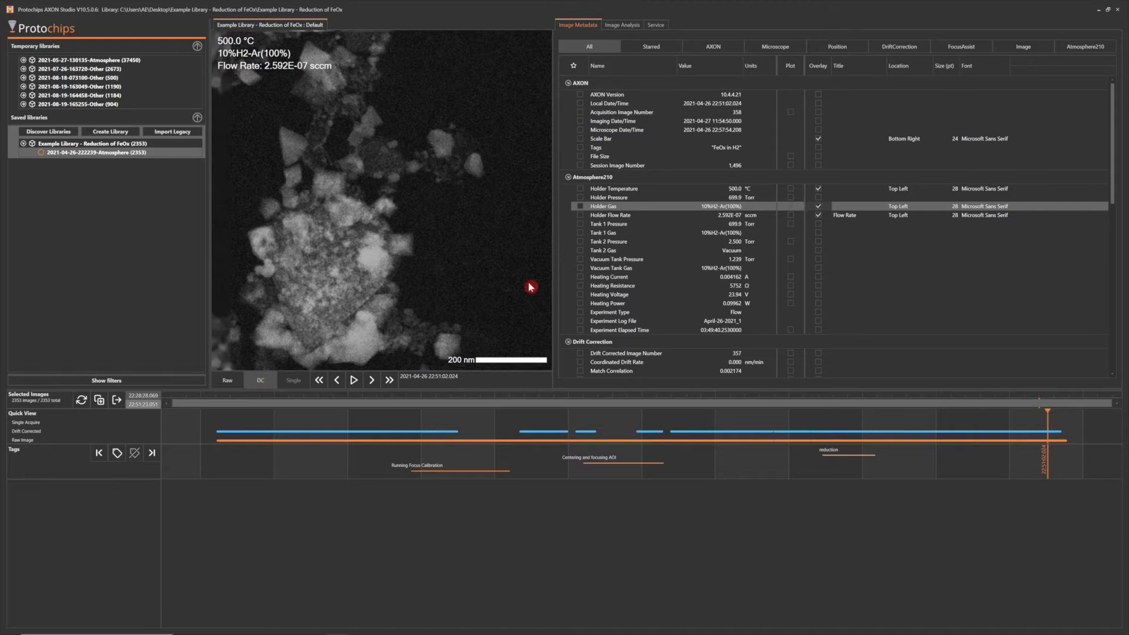
{"action": "left_click", "coordinate": [791, 189]}
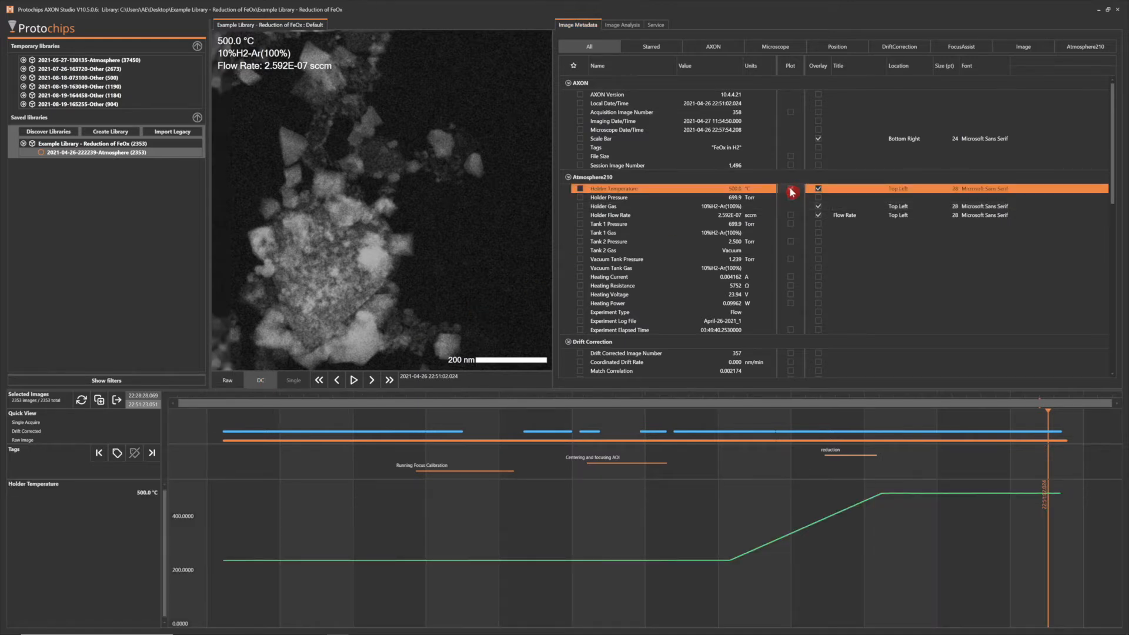
{"action": "left_click", "coordinate": [791, 371]}
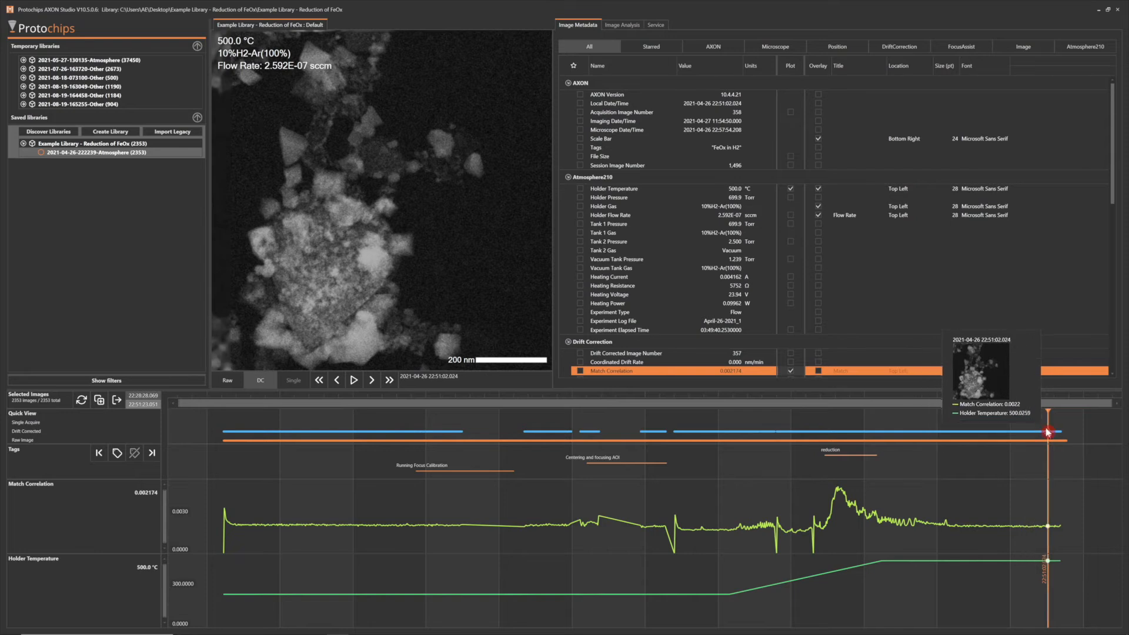
Scrub the frames back and forth across the reduction tag, ending just before it at about 22:44:43
{"action": "left_click_drag", "start_coordinate": [1048, 434], "coordinate": [793, 471]}
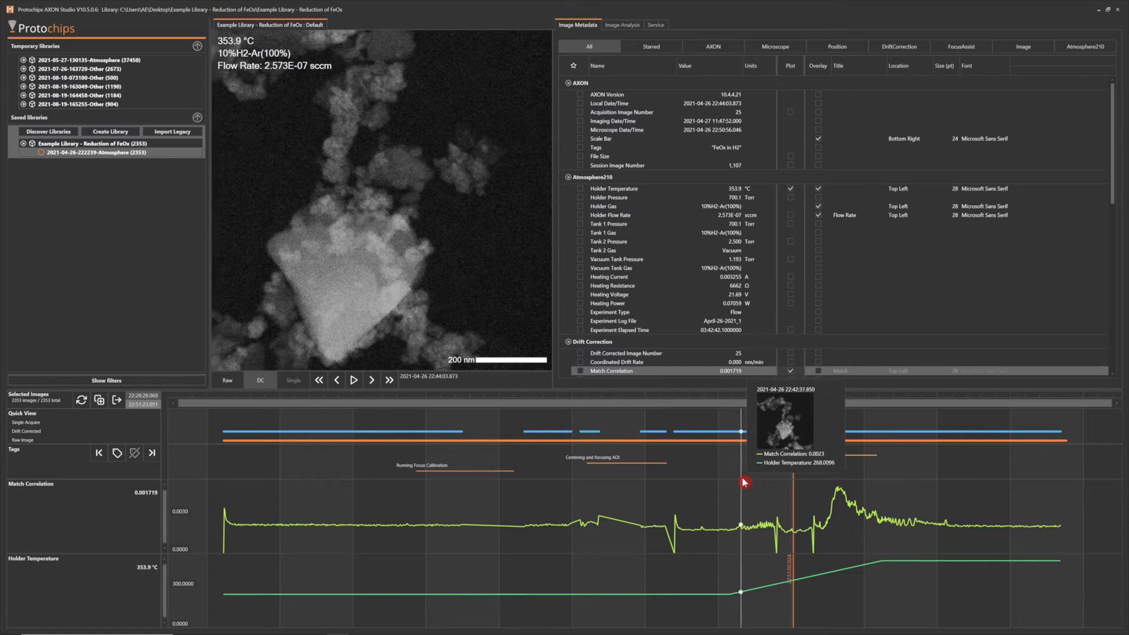
{"action": "left_click_drag", "start_coordinate": [792, 418], "coordinate": [874, 430]}
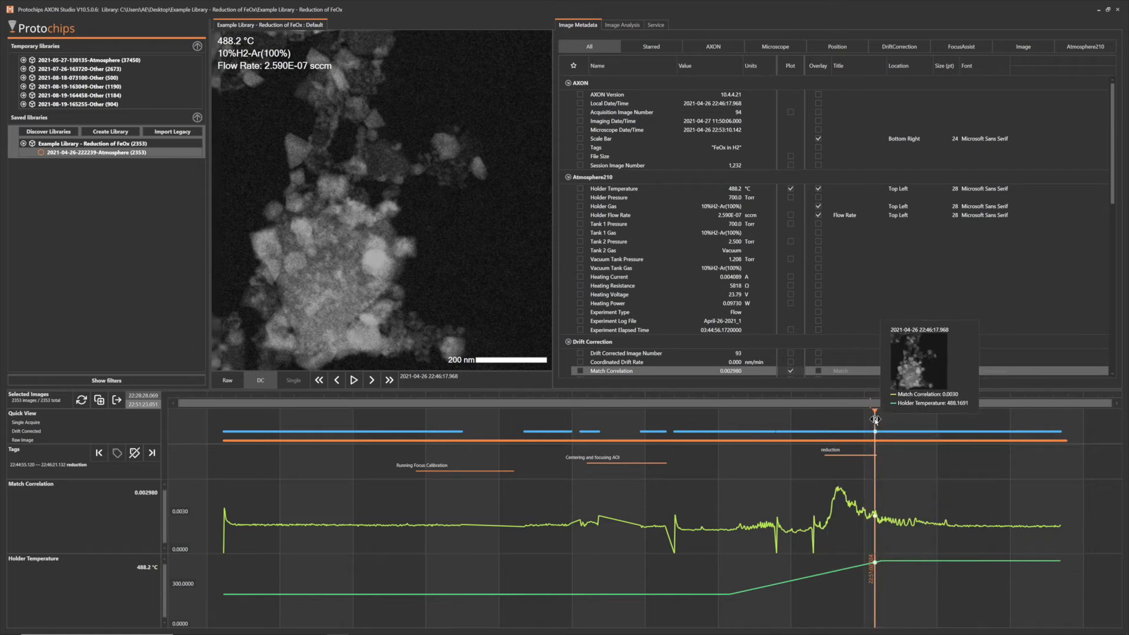
{"action": "left_click_drag", "start_coordinate": [875, 421], "coordinate": [818, 452]}
{"action": "mouse_move", "coordinate": [818, 424]}
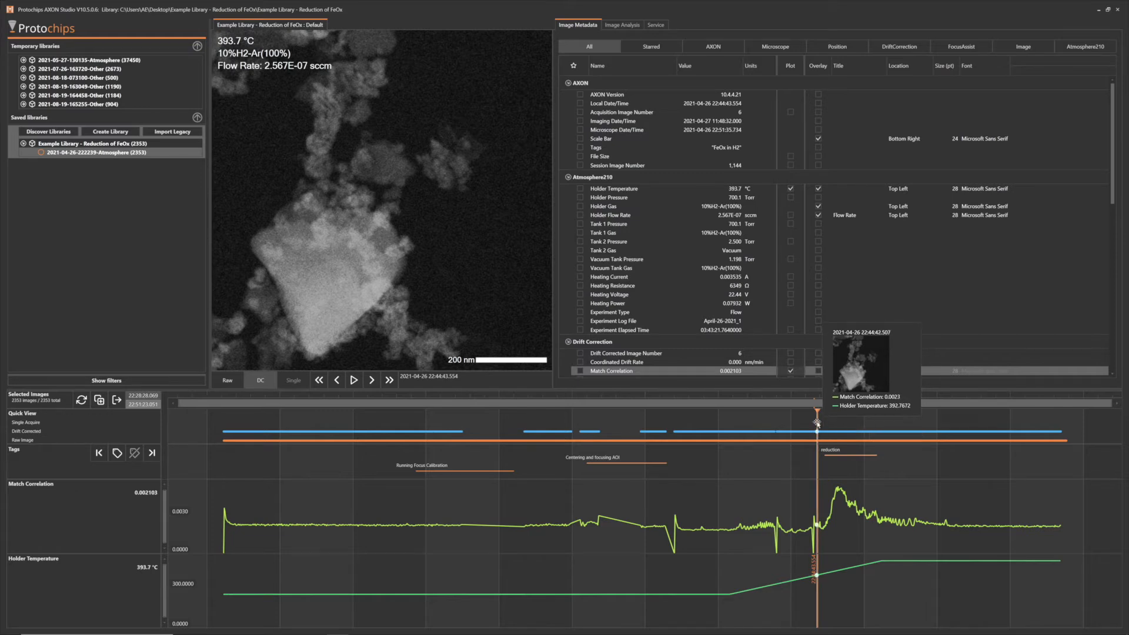
Examine the plots around the reduction tag at different scales and show the frame at the Match Correlation peak, about 22:45:17
{"action": "scroll", "coordinate": [817, 423], "scroll_direction": "up", "scroll_amount": 3}
{"action": "scroll", "coordinate": [817, 423], "scroll_direction": "up", "scroll_amount": 3}
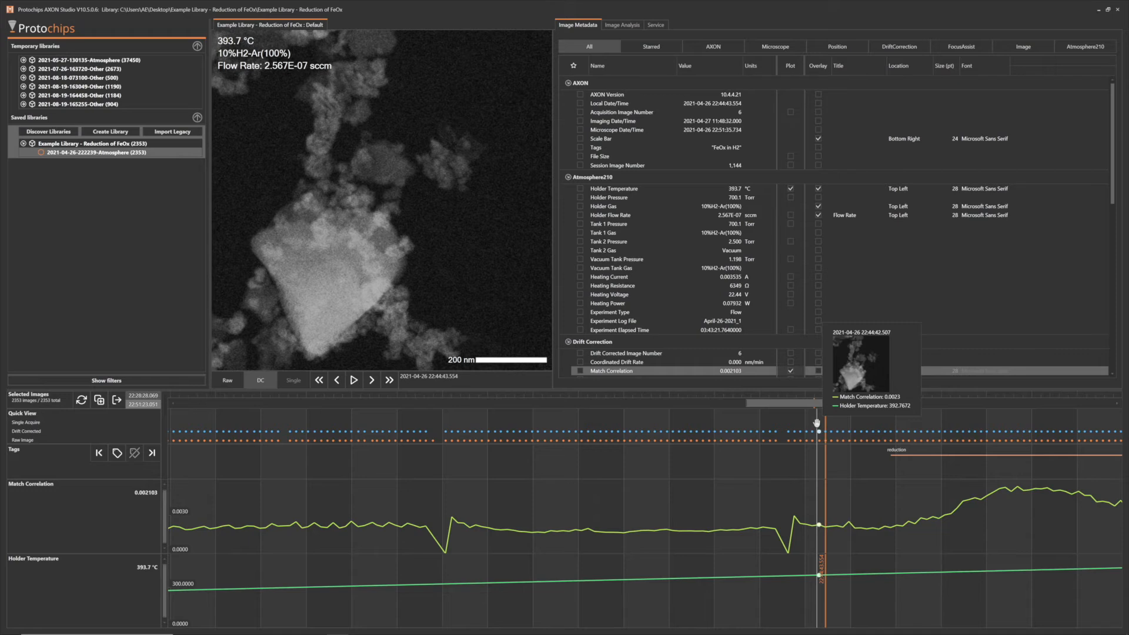
{"action": "scroll", "coordinate": [817, 423], "scroll_direction": "down", "scroll_amount": 5}
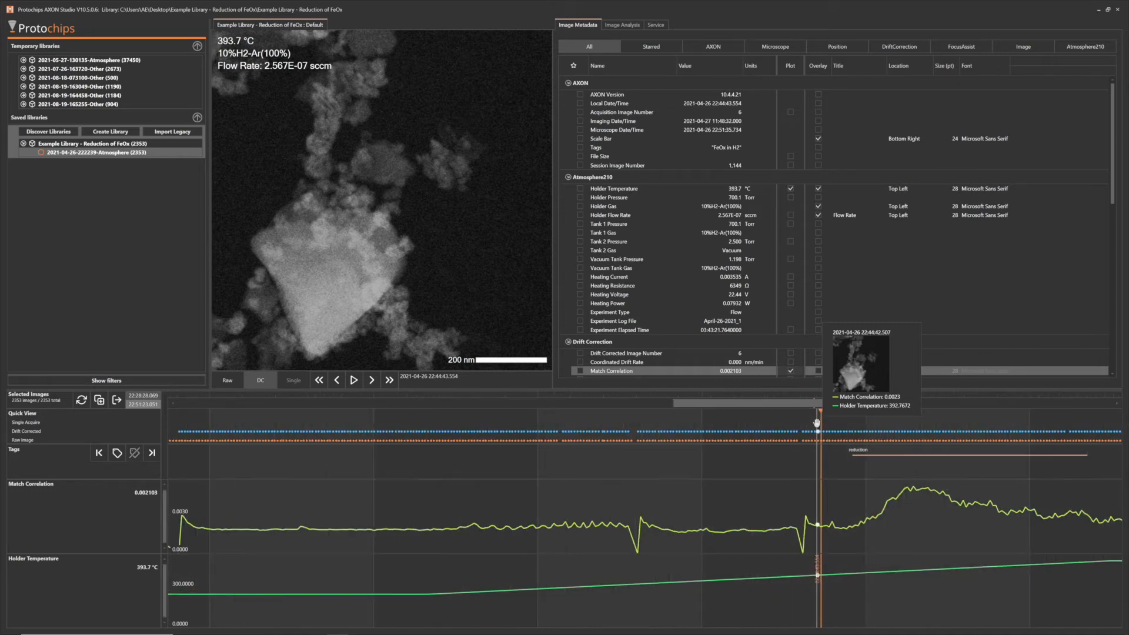
{"action": "scroll", "coordinate": [817, 423], "scroll_direction": "down", "scroll_amount": 2}
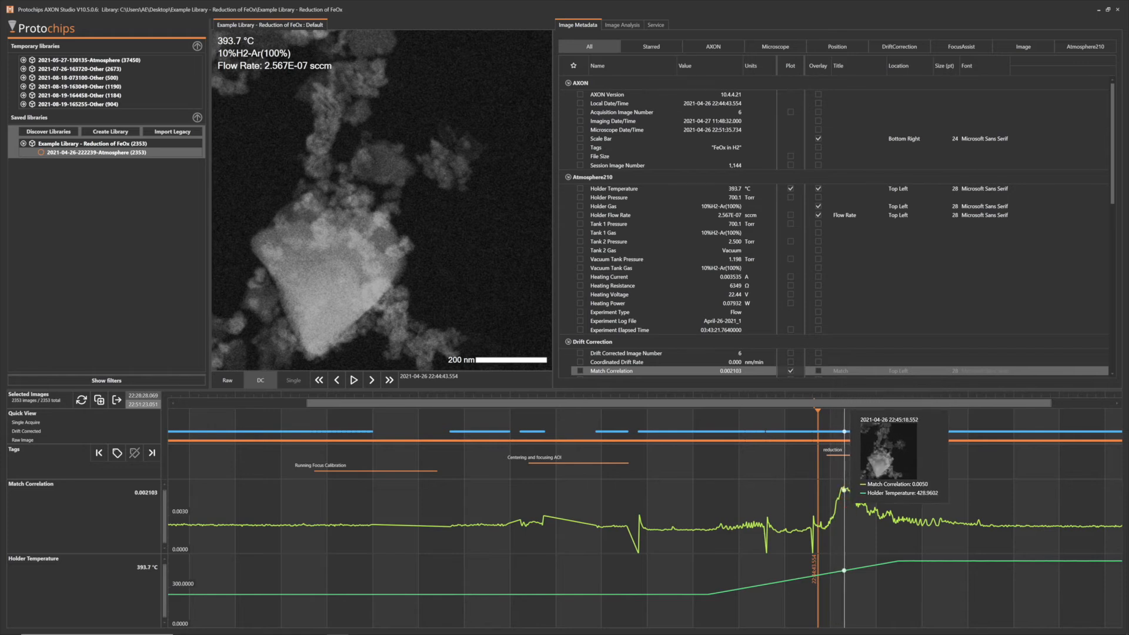
{"action": "left_click_drag", "start_coordinate": [843, 497], "coordinate": [834, 474]}
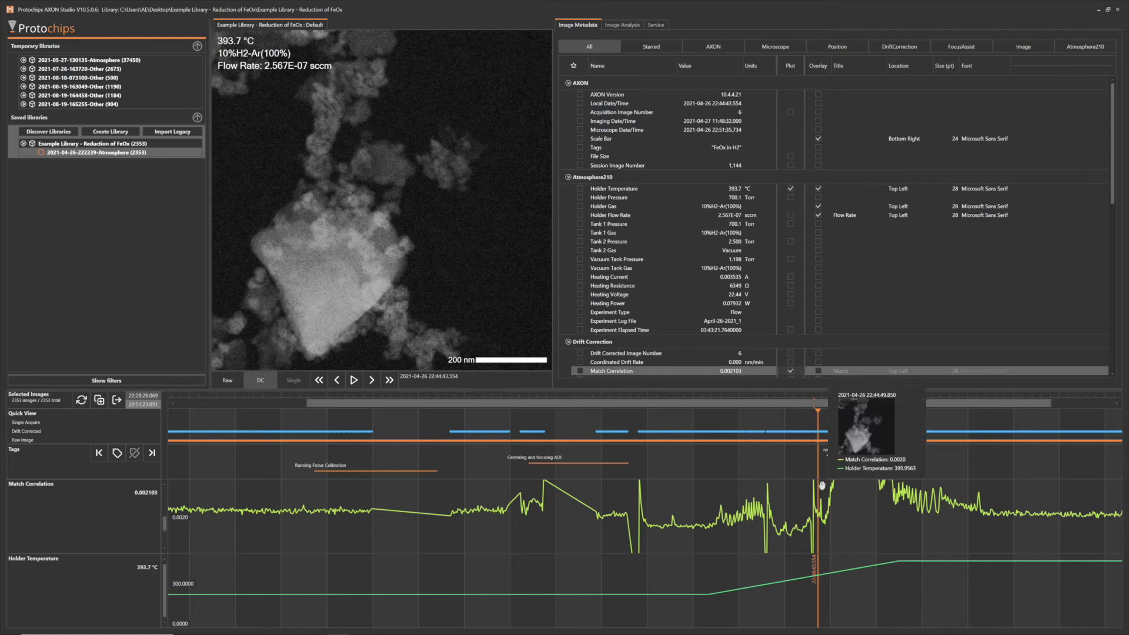
{"action": "scroll", "coordinate": [833, 517], "scroll_direction": "down", "scroll_amount": 5}
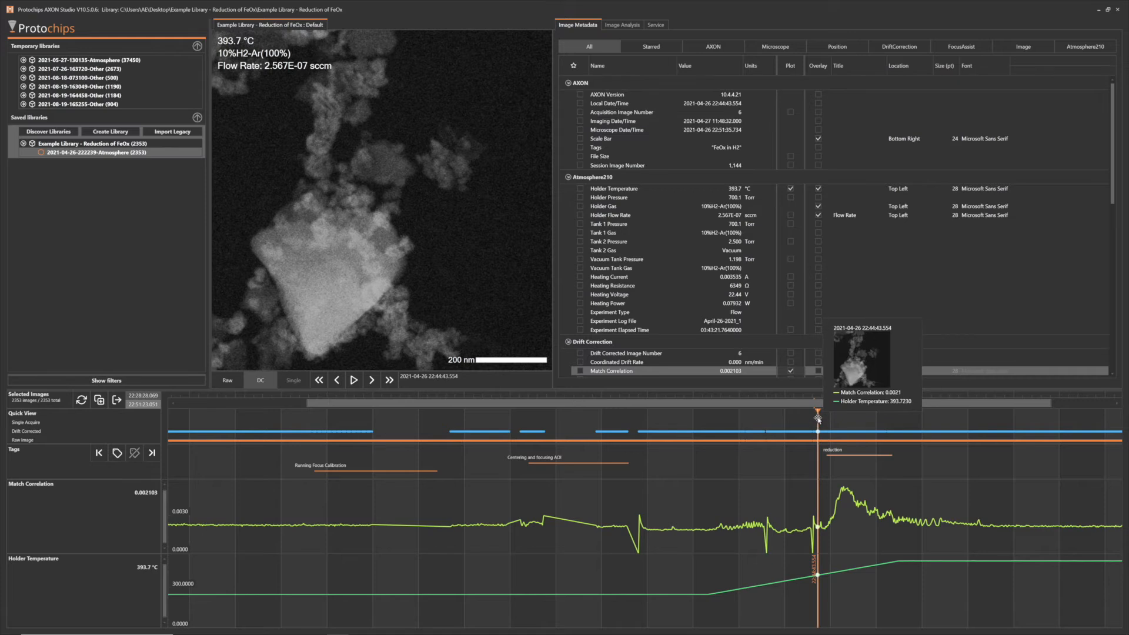
{"action": "left_click_drag", "start_coordinate": [819, 417], "coordinate": [843, 436]}
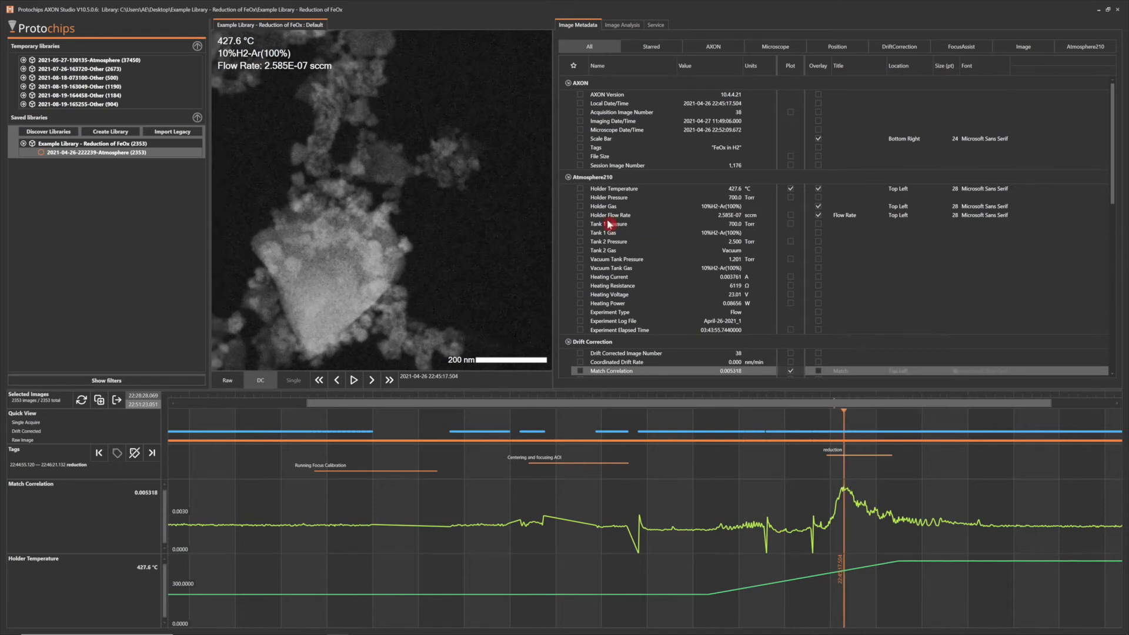
Enable the Holder Temperature metadata filter from the Atmosphere210 group and display its range controls
{"action": "left_click", "coordinate": [111, 381]}
{"action": "left_click", "coordinate": [113, 48]}
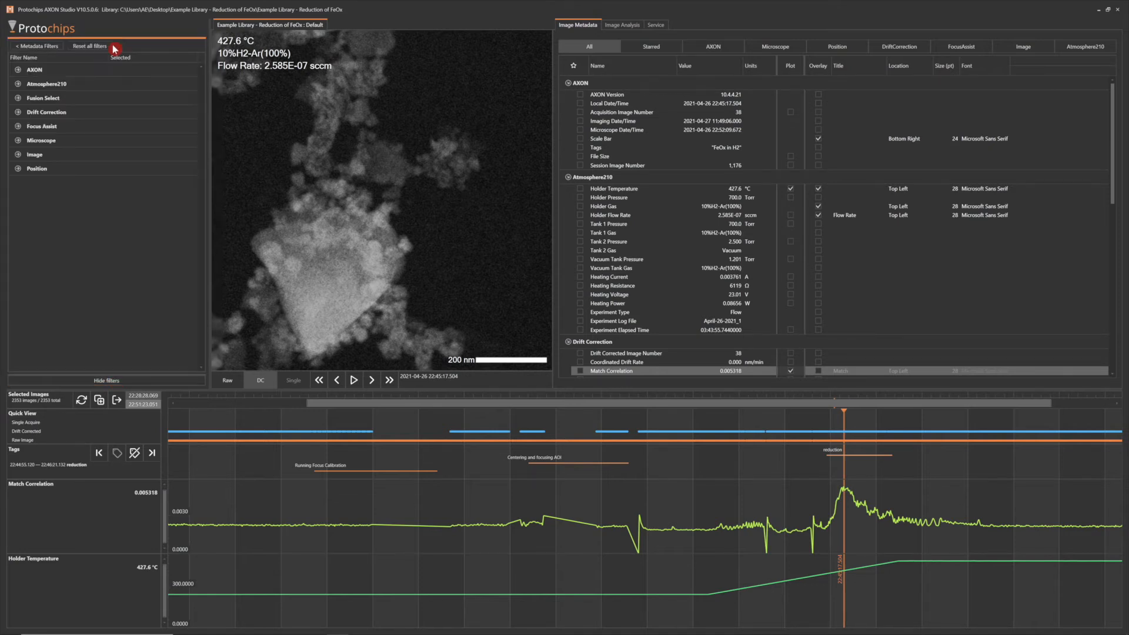
{"action": "left_click", "coordinate": [19, 70]}
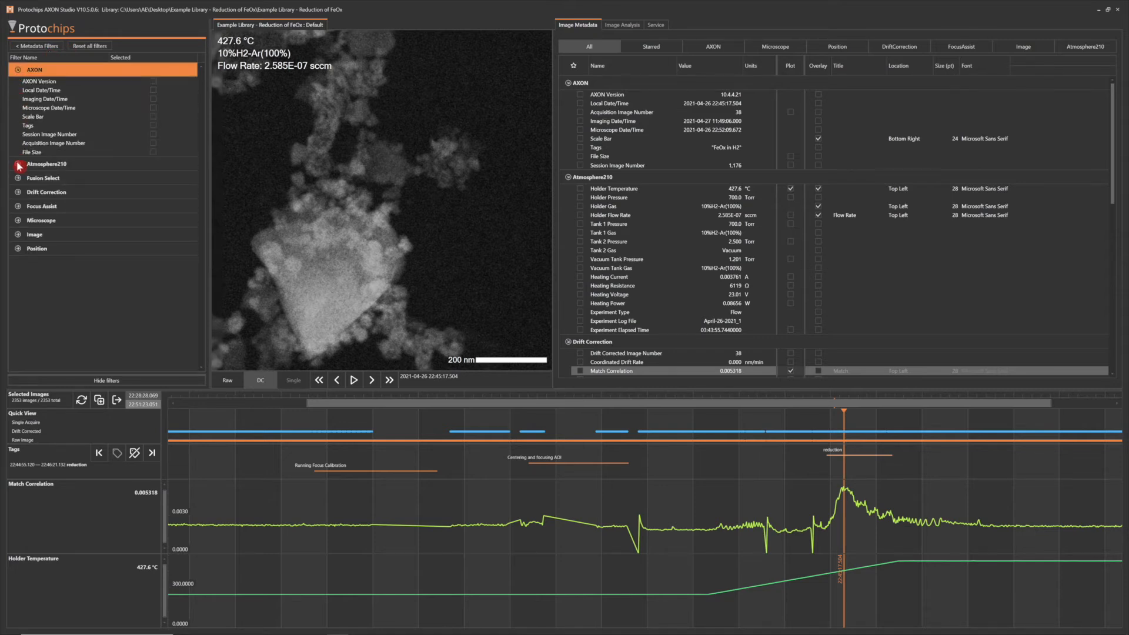
{"action": "left_click", "coordinate": [20, 164]}
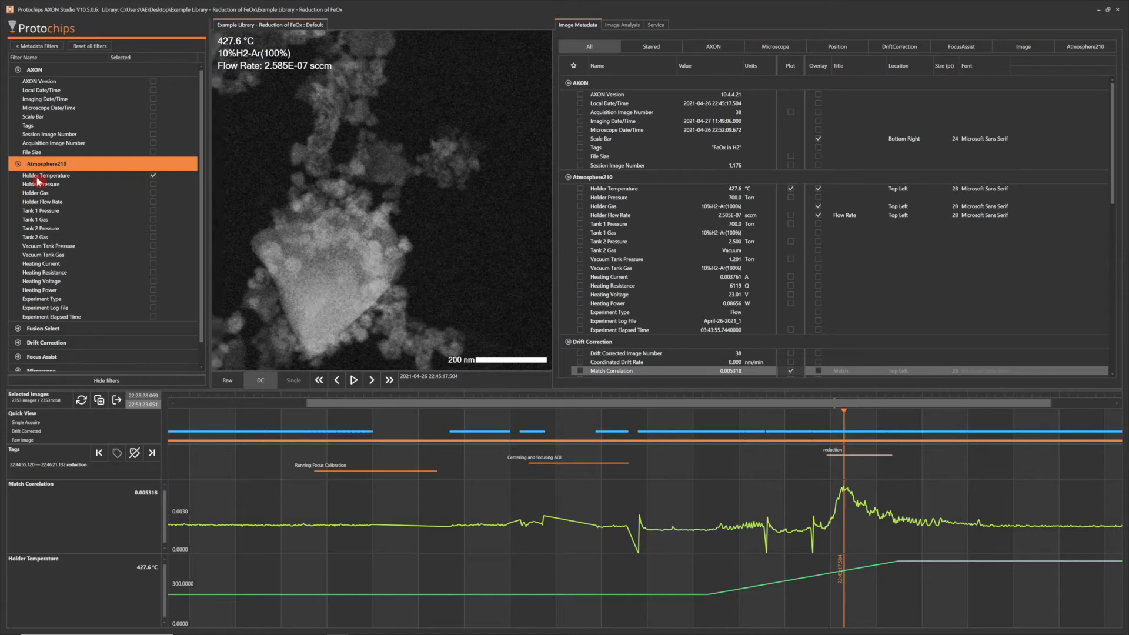
{"action": "left_click", "coordinate": [154, 176]}
{"action": "left_click", "coordinate": [153, 175]}
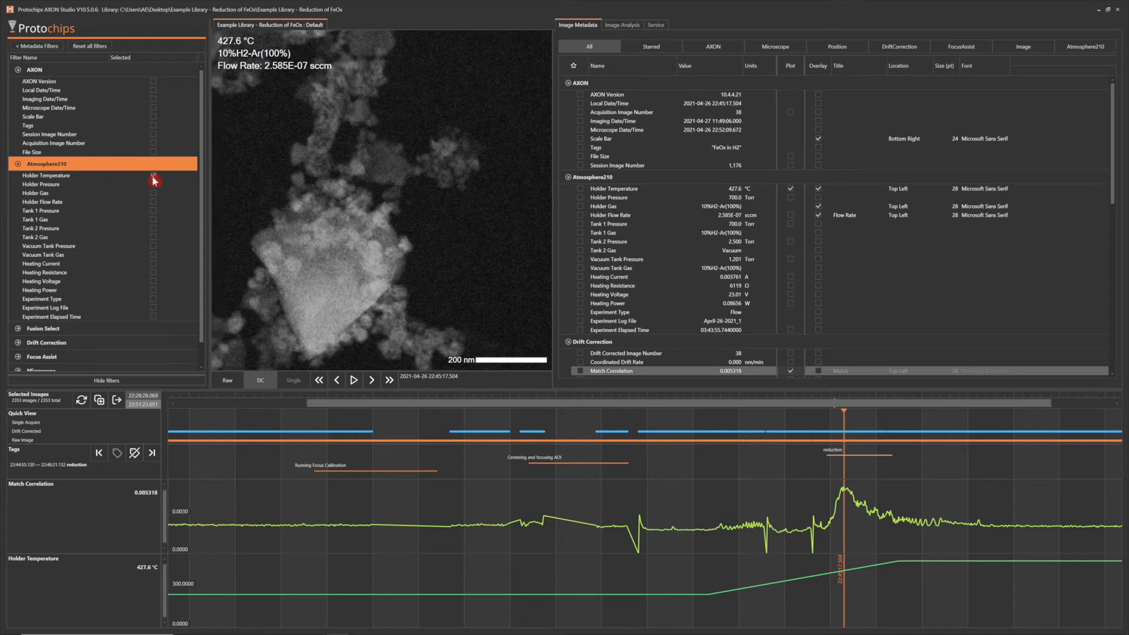
{"action": "left_click", "coordinate": [52, 47]}
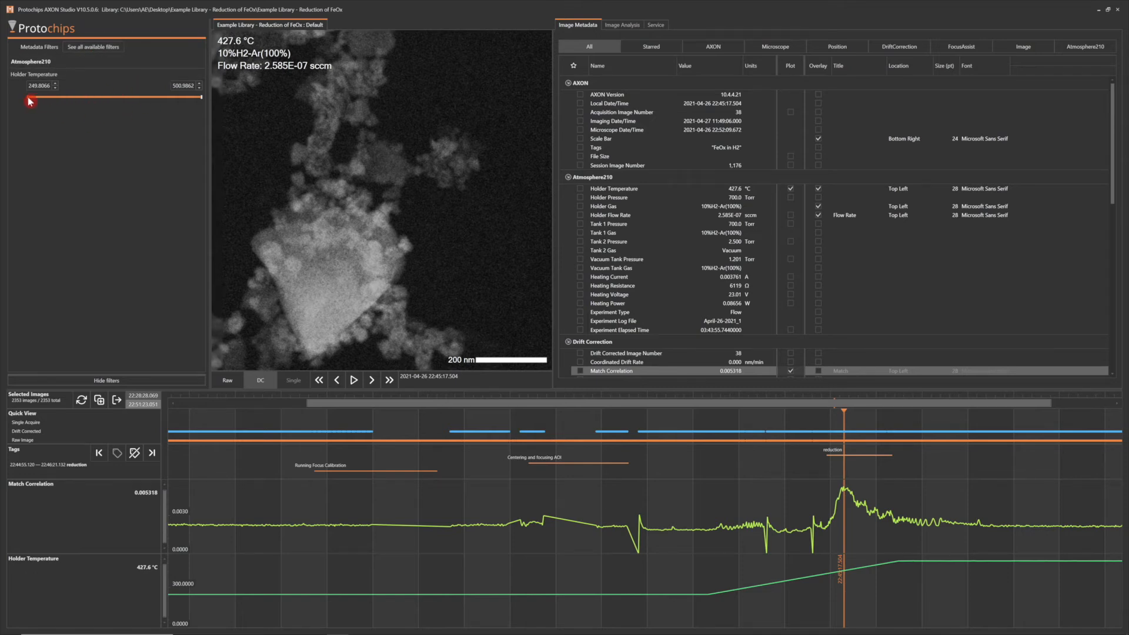
Limit the Holder Temperature filter to 402.1666 through 495.7166 and hide the filter controls
{"action": "left_click_drag", "start_coordinate": [29, 101], "coordinate": [136, 105]}
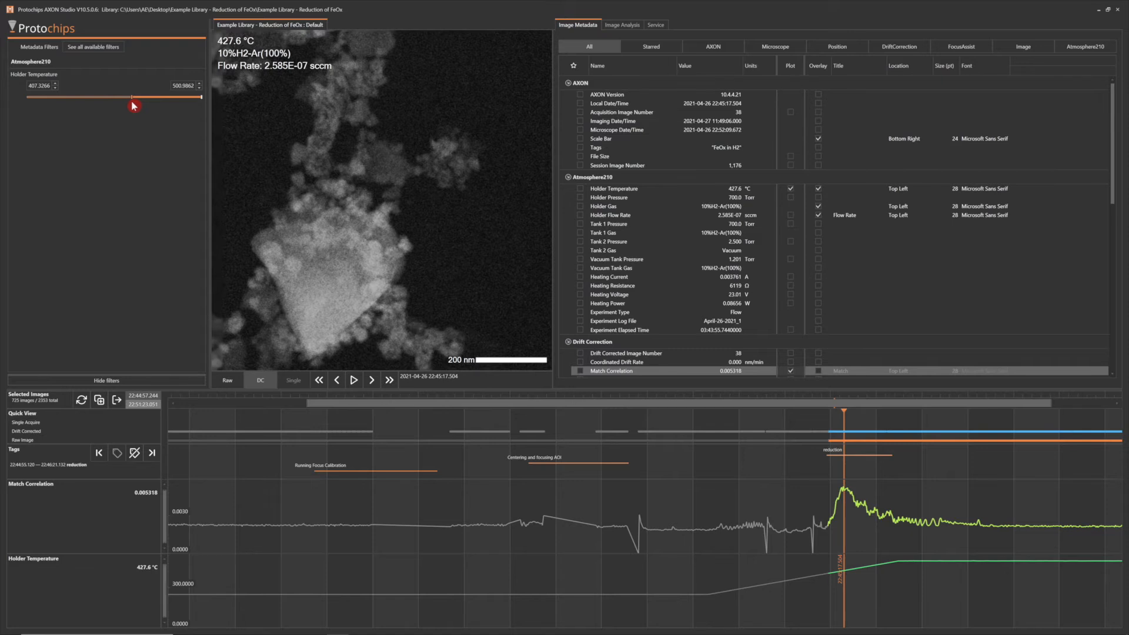
{"action": "left_click_drag", "start_coordinate": [134, 106], "coordinate": [130, 106]}
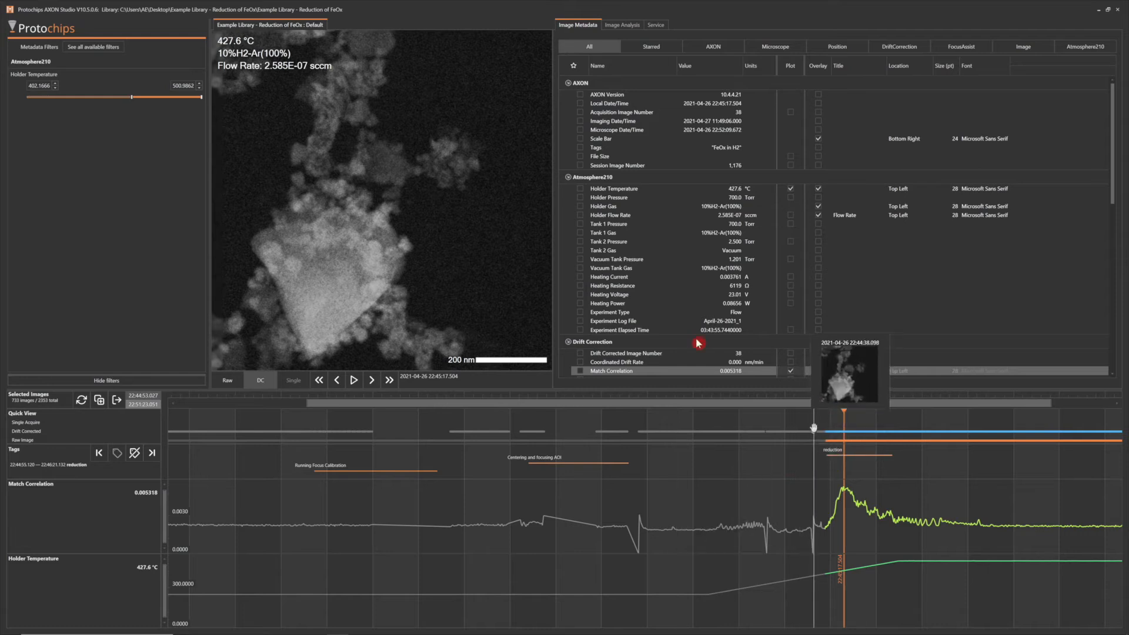
{"action": "left_click_drag", "start_coordinate": [202, 101], "coordinate": [198, 101]}
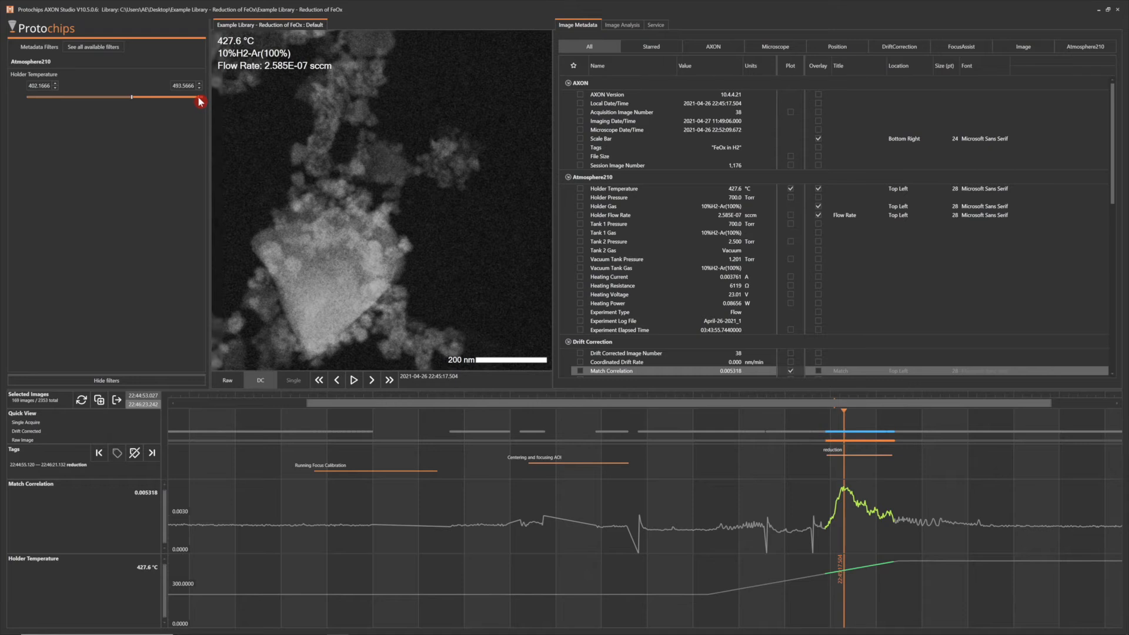
{"action": "left_click_drag", "start_coordinate": [202, 102], "coordinate": [203, 101]}
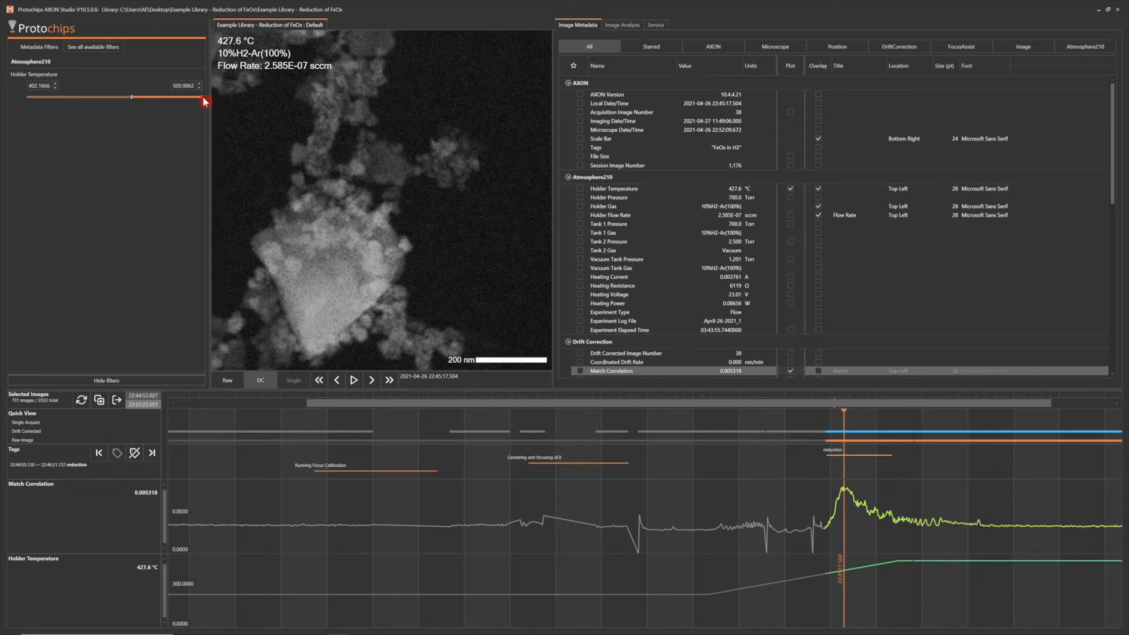
{"action": "left_click_drag", "start_coordinate": [200, 98], "coordinate": [197, 99]}
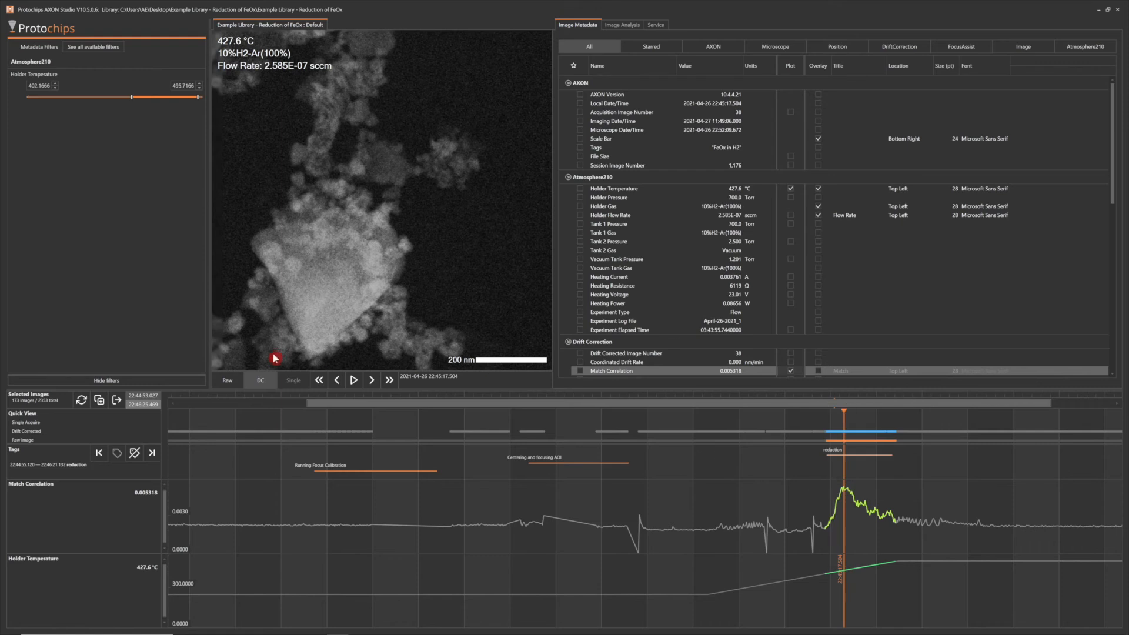
{"action": "left_click", "coordinate": [123, 381]}
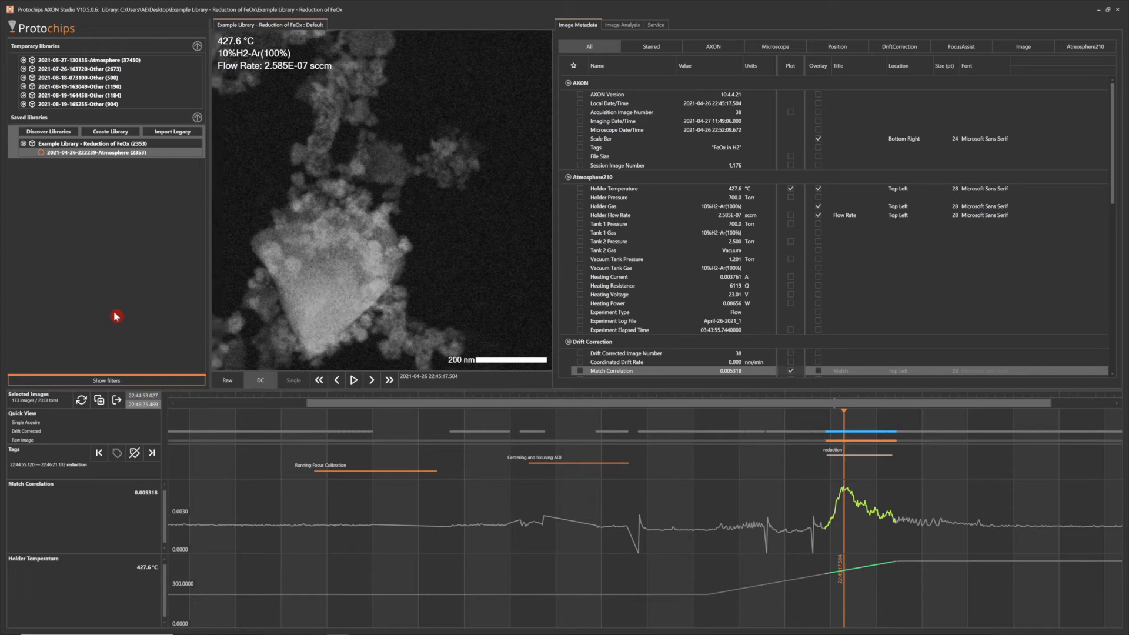
Create a new collection from the selected images, including Drift-Corrected and Raw types, named with the owner's first name followed by "Reduction"
{"action": "left_click", "coordinate": [98, 401]}
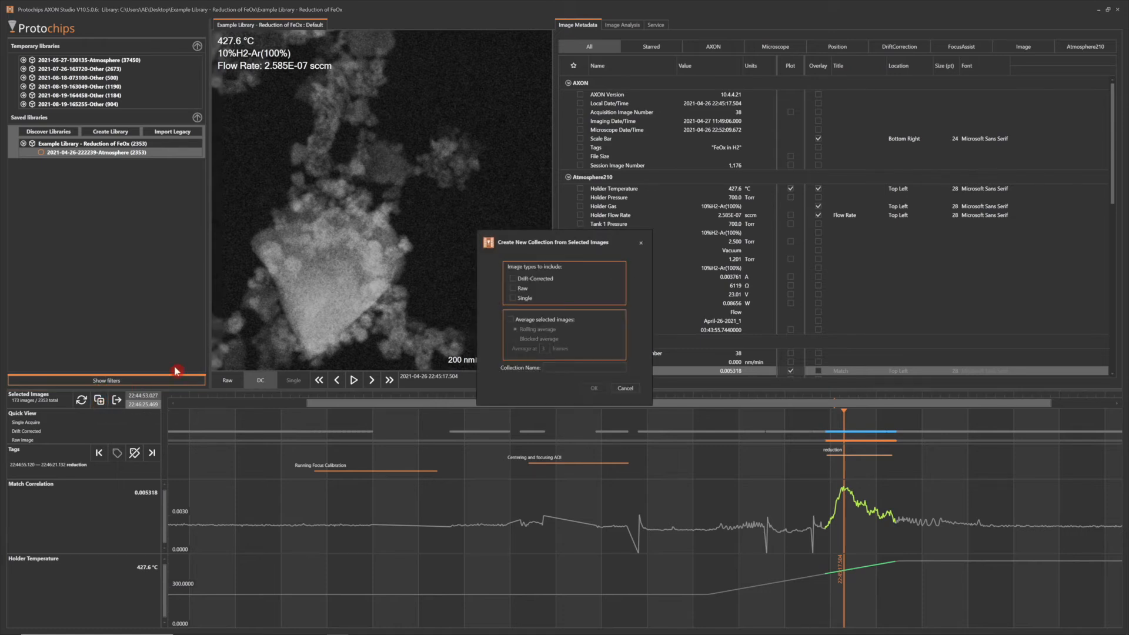
{"action": "left_click", "coordinate": [513, 279]}
{"action": "left_click", "coordinate": [513, 288]}
{"action": "left_click", "coordinate": [545, 367]}
{"action": "type", "text": "Dr"}
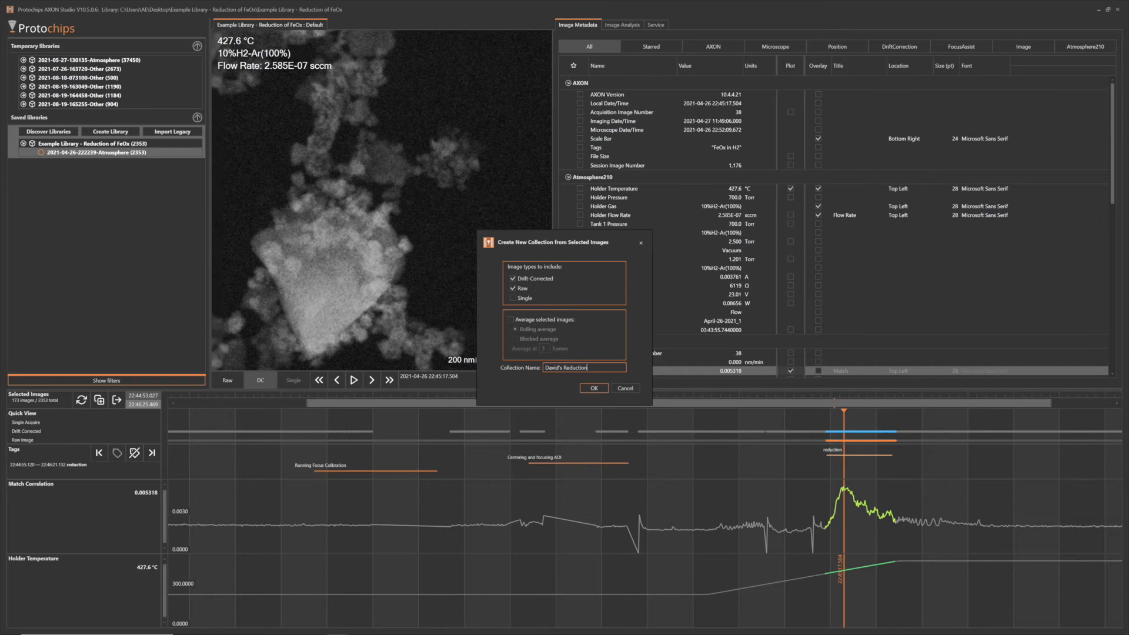
{"action": "left_click", "coordinate": [594, 388]}
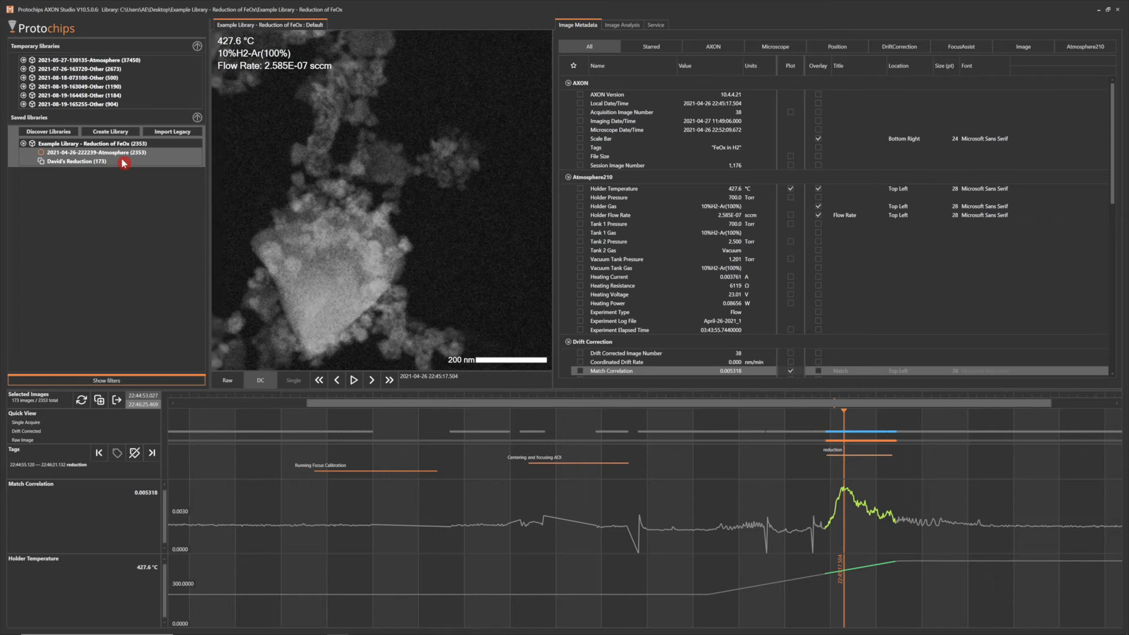
Open the new reduction collection with drift-corrected images shown, and plot its Holder Temperature and Match Correlation
{"action": "double_click", "coordinate": [83, 161]}
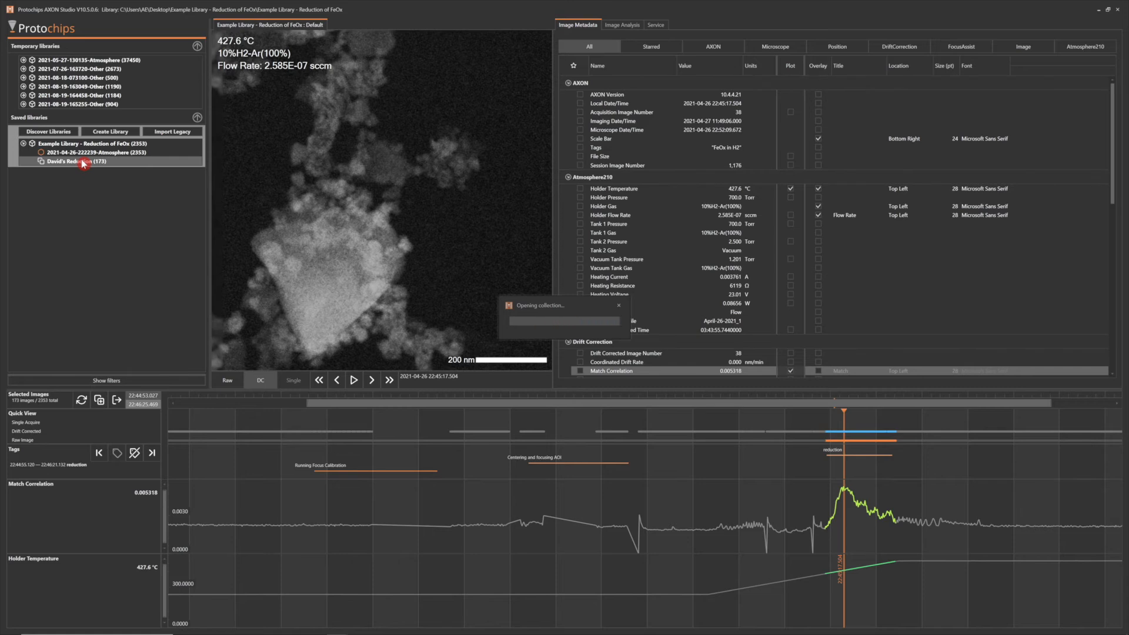
{"action": "left_click", "coordinate": [235, 382]}
{"action": "left_click", "coordinate": [258, 382]}
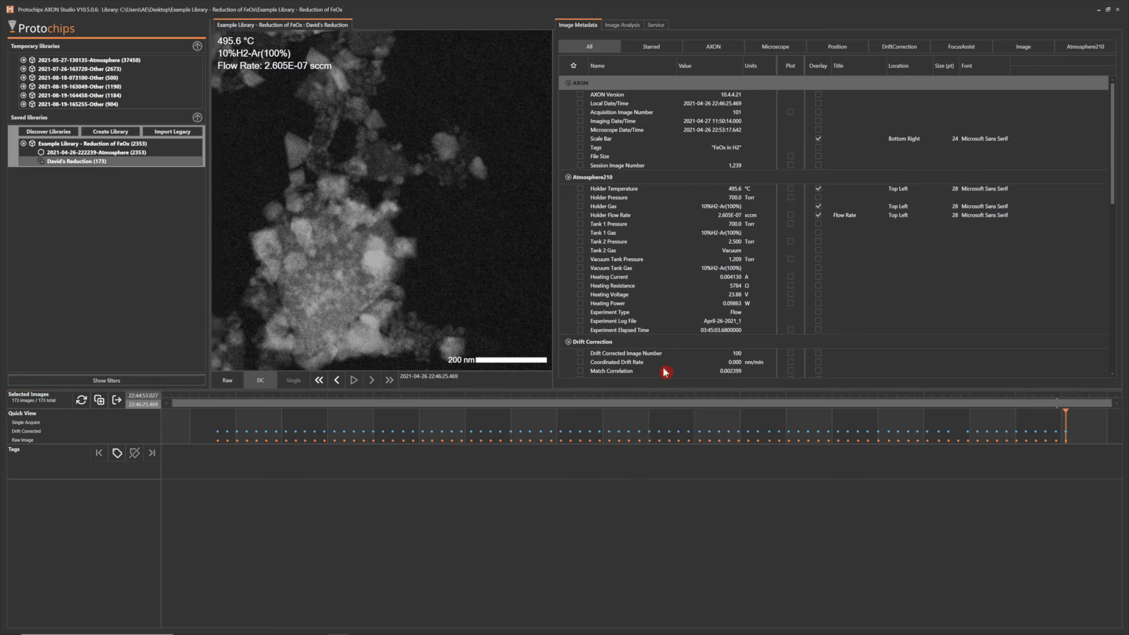
{"action": "left_click", "coordinate": [791, 191]}
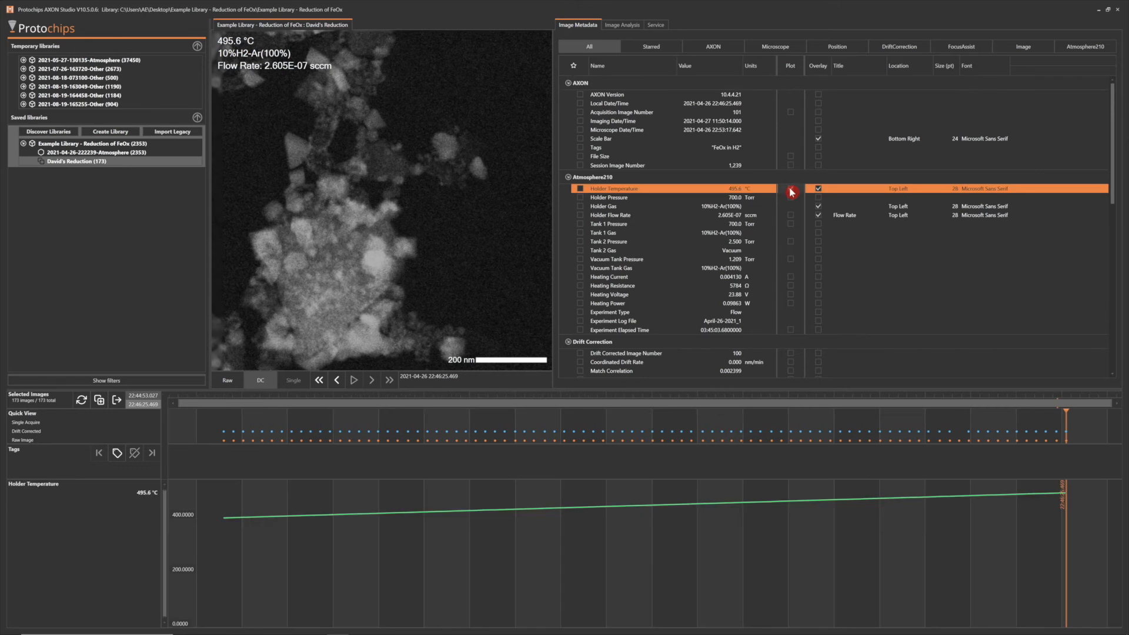
{"action": "left_click", "coordinate": [791, 371]}
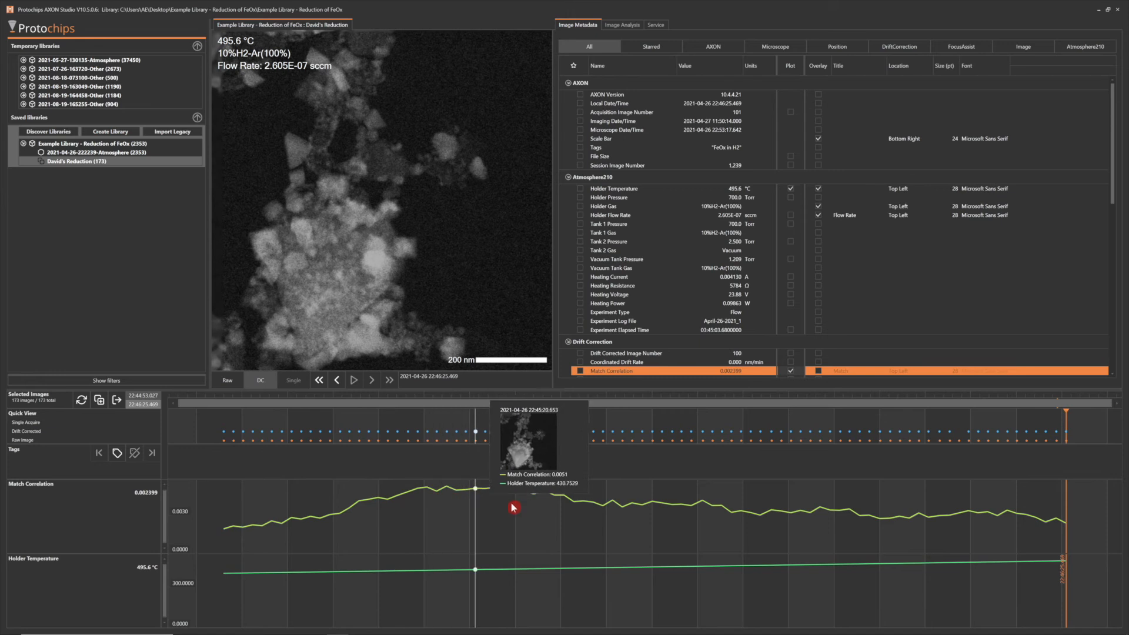
Scrub back and forth through the collection's frames, ending near the Match Correlation peak at about 22:45:15
{"action": "left_click", "coordinate": [858, 434]}
{"action": "left_click", "coordinate": [482, 435]}
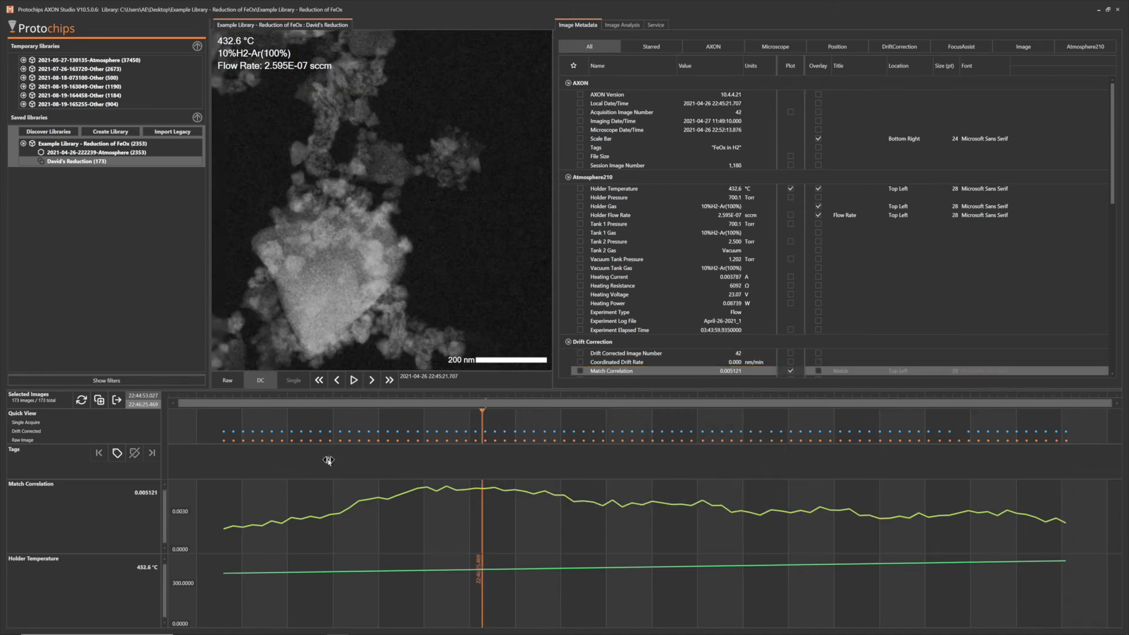
{"action": "left_click", "coordinate": [513, 435]}
{"action": "left_click", "coordinate": [776, 435]}
{"action": "left_click", "coordinate": [836, 435]}
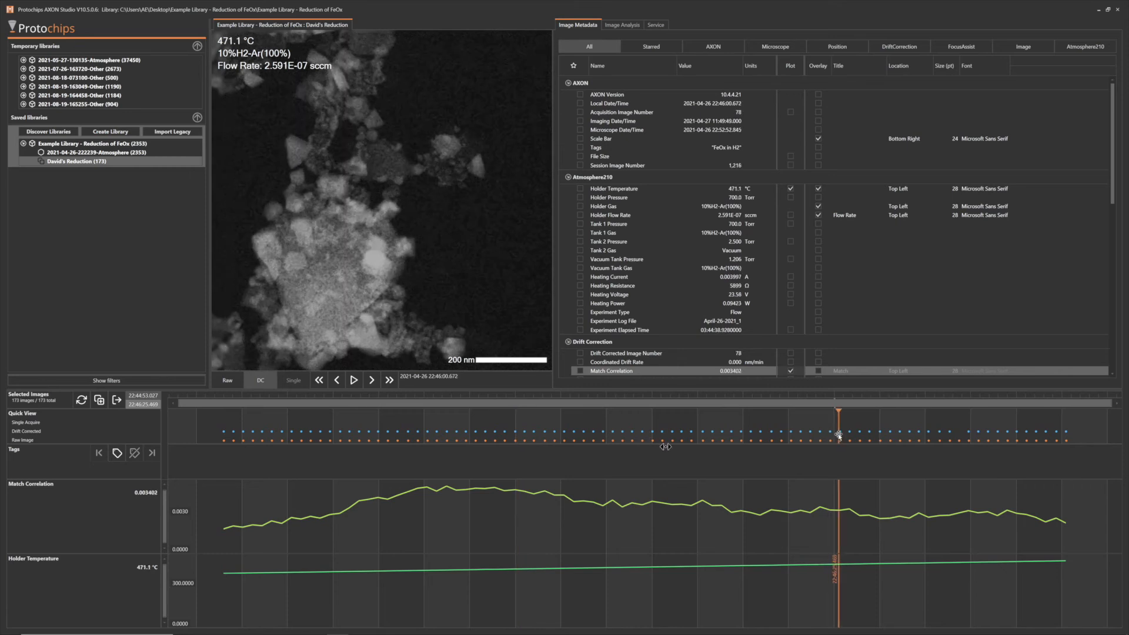
{"action": "left_click", "coordinate": [376, 441]}
{"action": "mouse_move", "coordinate": [375, 441]}
{"action": "left_mouse_down"}
{"action": "mouse_move", "coordinate": [293, 441]}
{"action": "mouse_move", "coordinate": [429, 441]}
{"action": "left_mouse_up"}
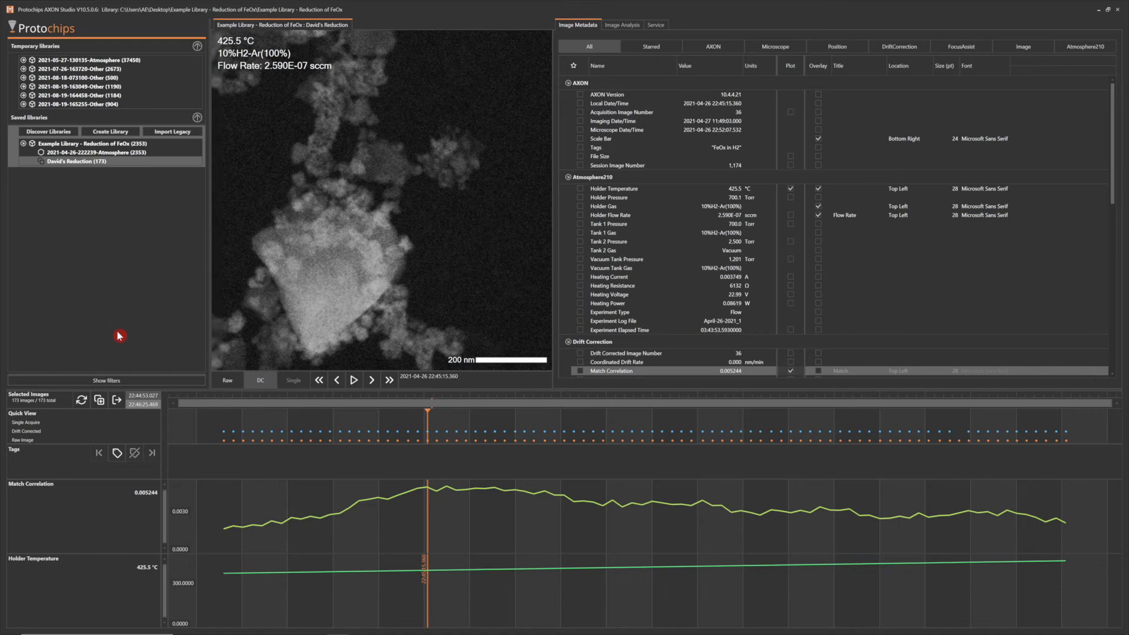
Set up publishing of the selection as a drift-corrected AVI video with overlays applied, at 10 frames per second
{"action": "left_click", "coordinate": [117, 402]}
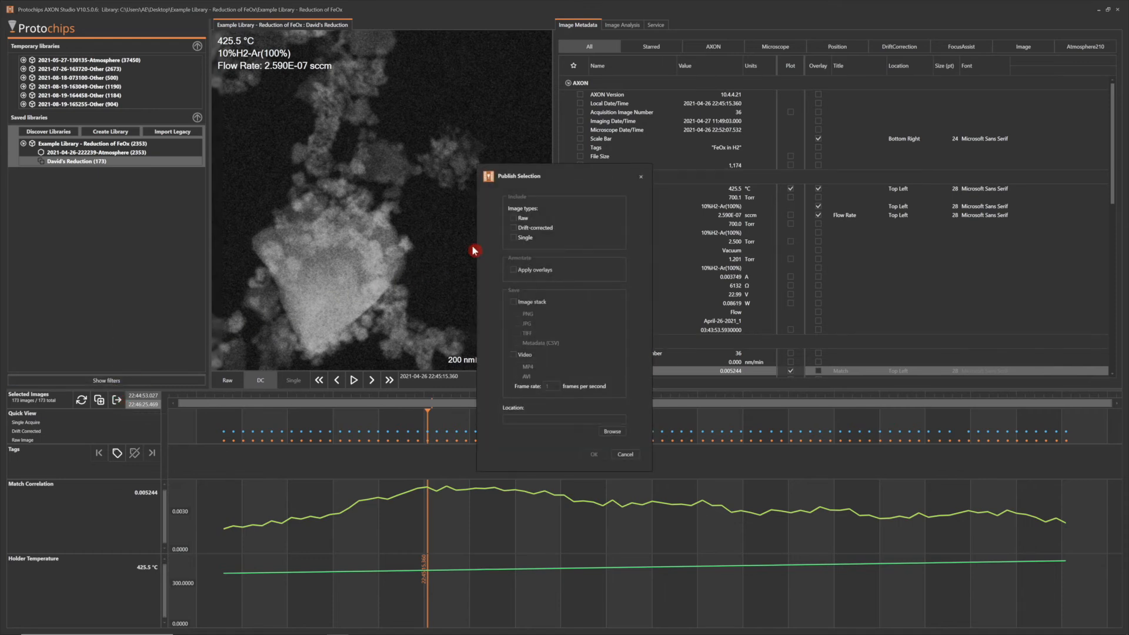
{"action": "left_click", "coordinate": [515, 229]}
{"action": "left_click", "coordinate": [514, 271]}
{"action": "left_click", "coordinate": [513, 355]}
{"action": "left_click", "coordinate": [519, 377]}
Set the save location to Reduction Video on the Desktop and publish the selection
{"action": "left_click", "coordinate": [612, 431]}
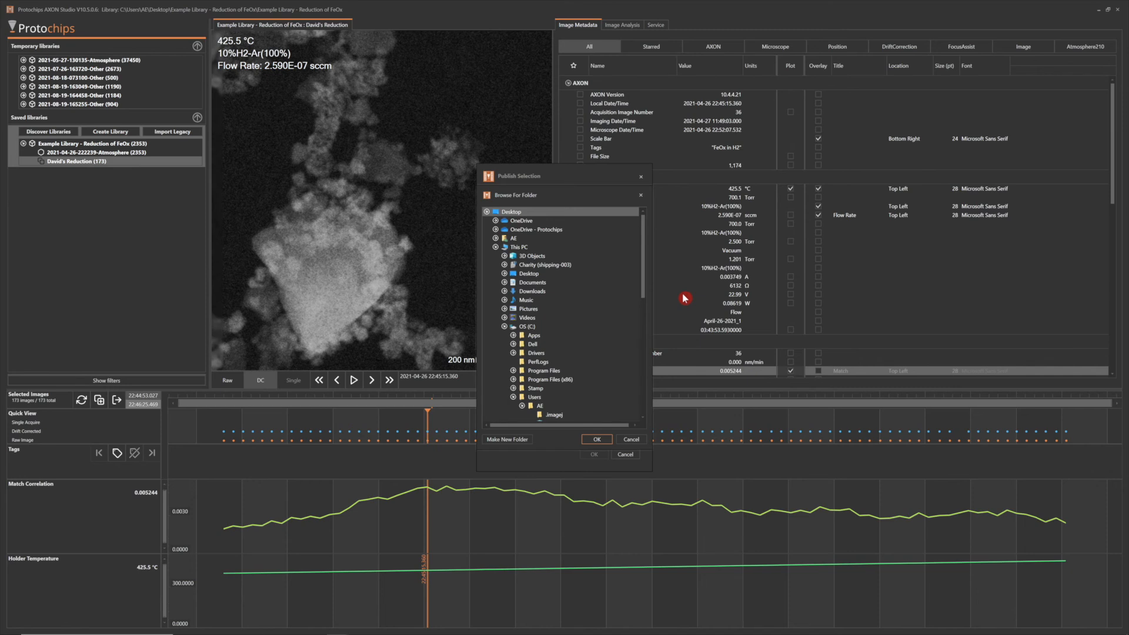
{"action": "left_click", "coordinate": [511, 212]}
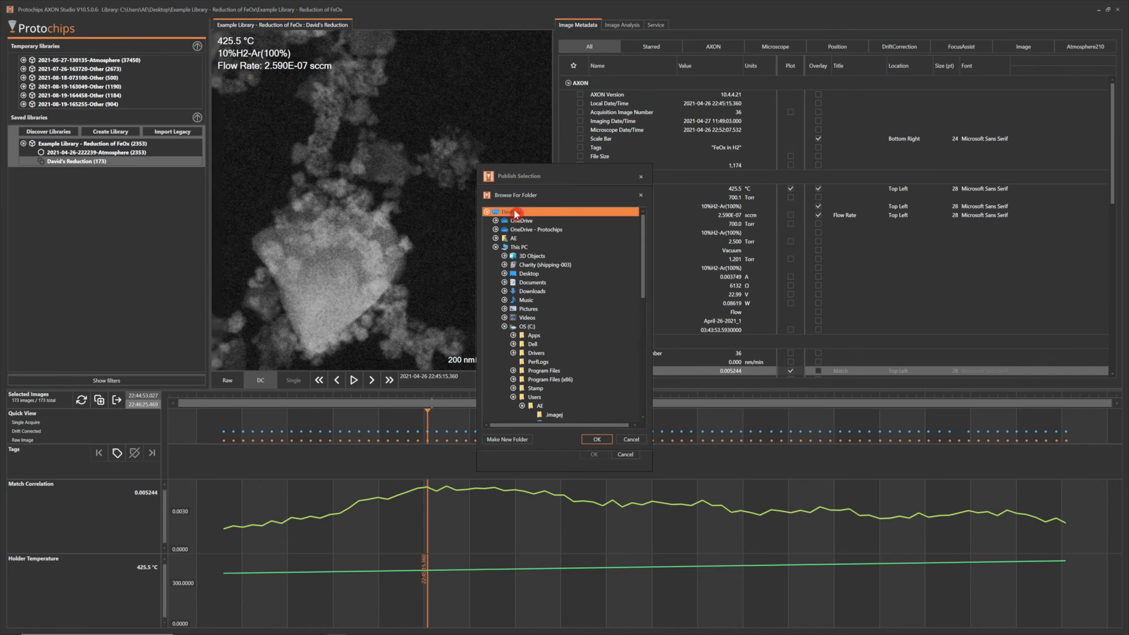
{"action": "left_click", "coordinate": [597, 439]}
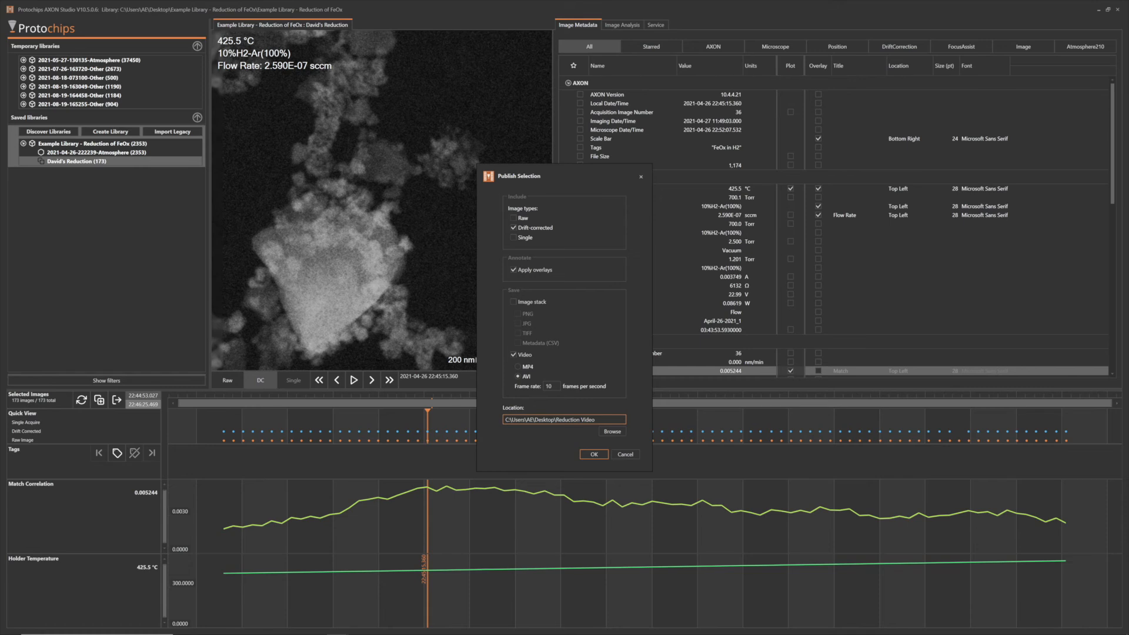
{"action": "left_click", "coordinate": [594, 454]}
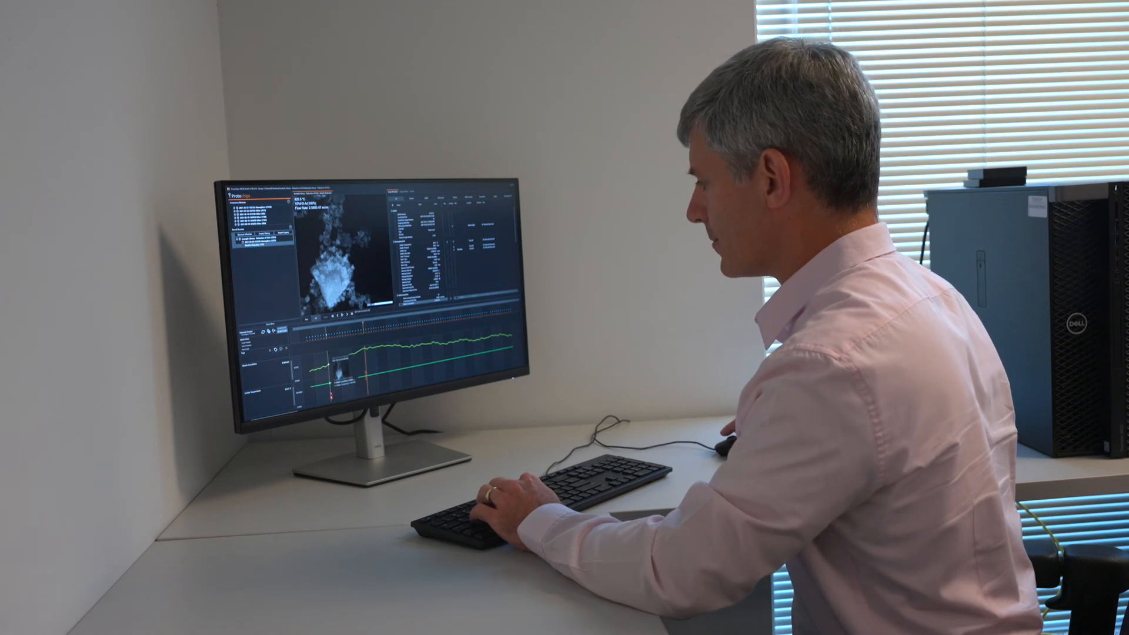
Open the published video from its folder, scrub through it to review the reduction frames and overlays, and close the player
{"action": "key", "text": "super+e"}
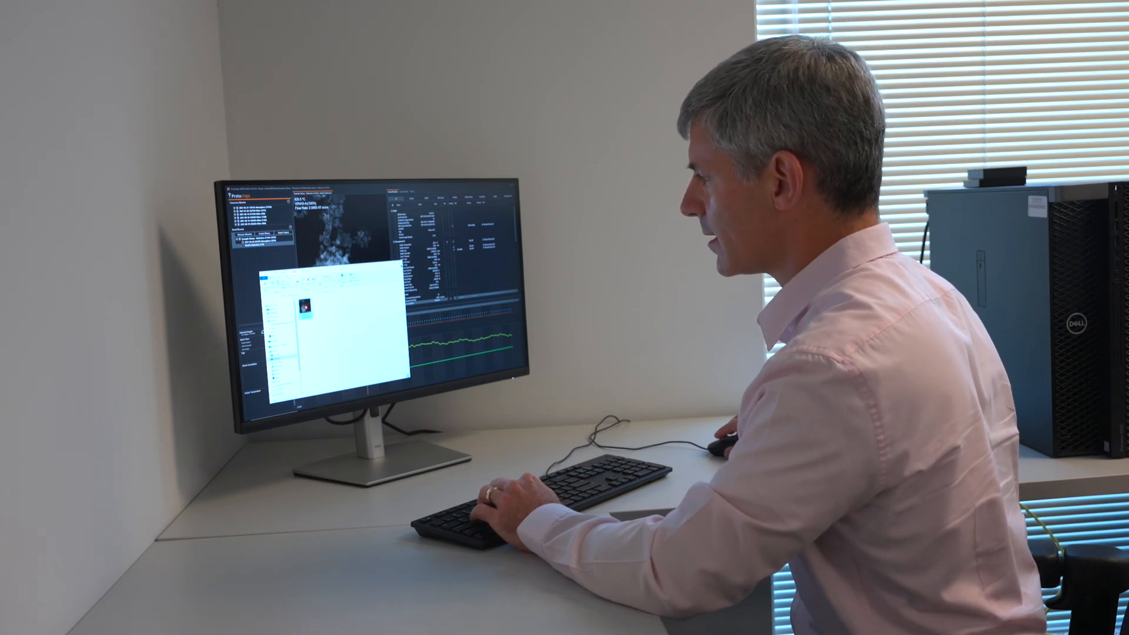
{"action": "double_click", "coordinate": [304, 305]}
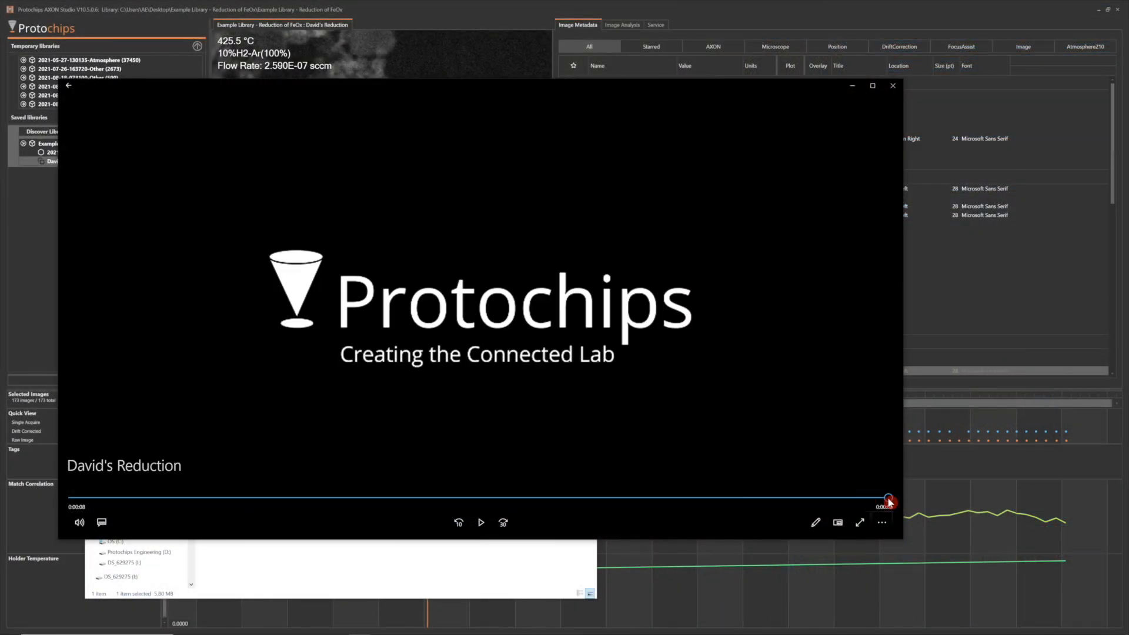
{"action": "left_click_drag", "start_coordinate": [888, 498], "coordinate": [685, 474]}
{"action": "left_click_drag", "start_coordinate": [311, 463], "coordinate": [657, 474]}
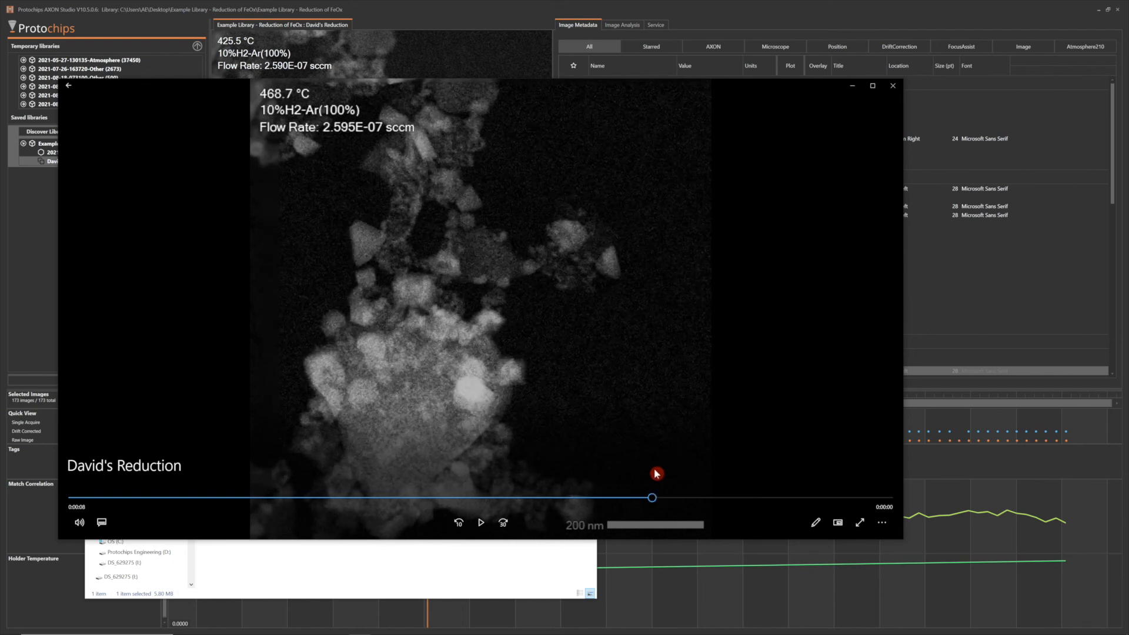
{"action": "left_click", "coordinate": [894, 88]}
{"action": "left_click", "coordinate": [89, 200]}
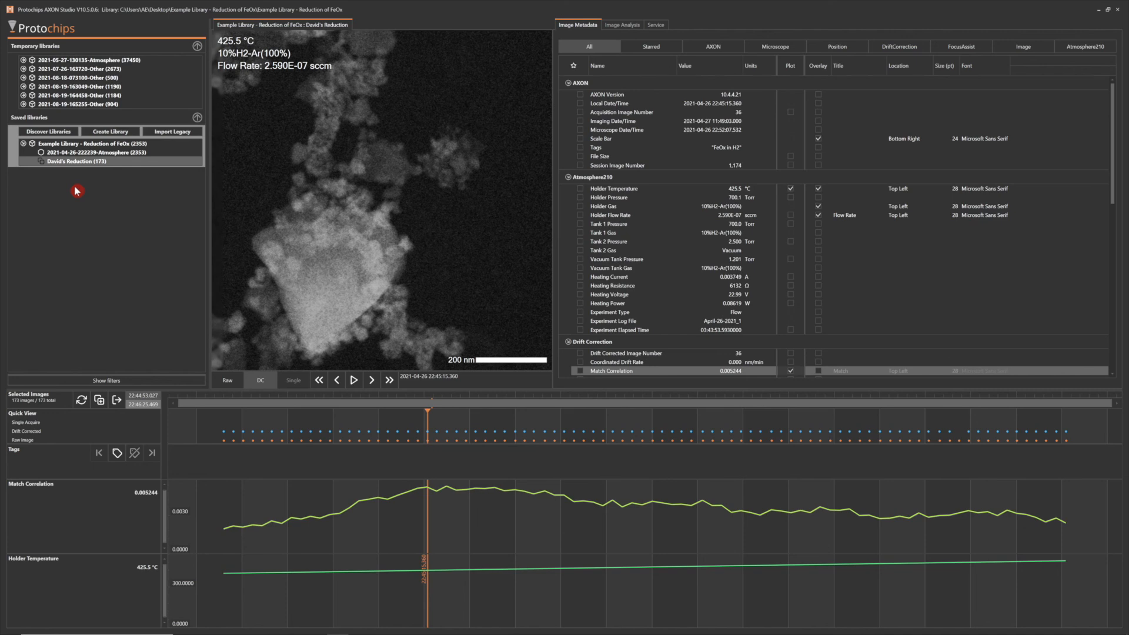
{"action": "left_click", "coordinate": [92, 165]}
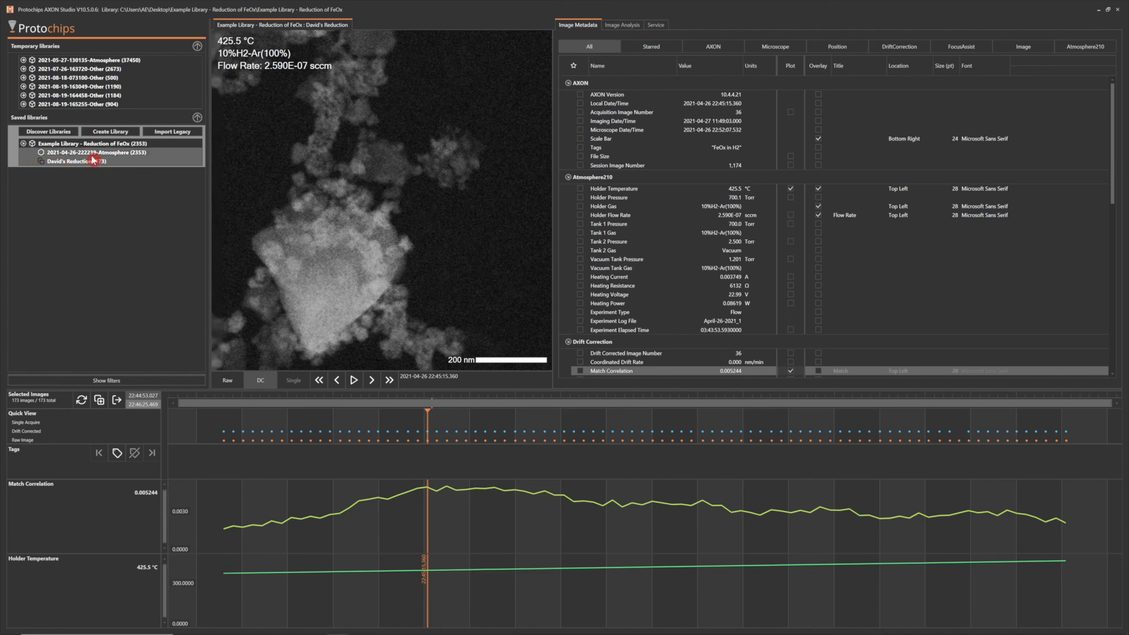